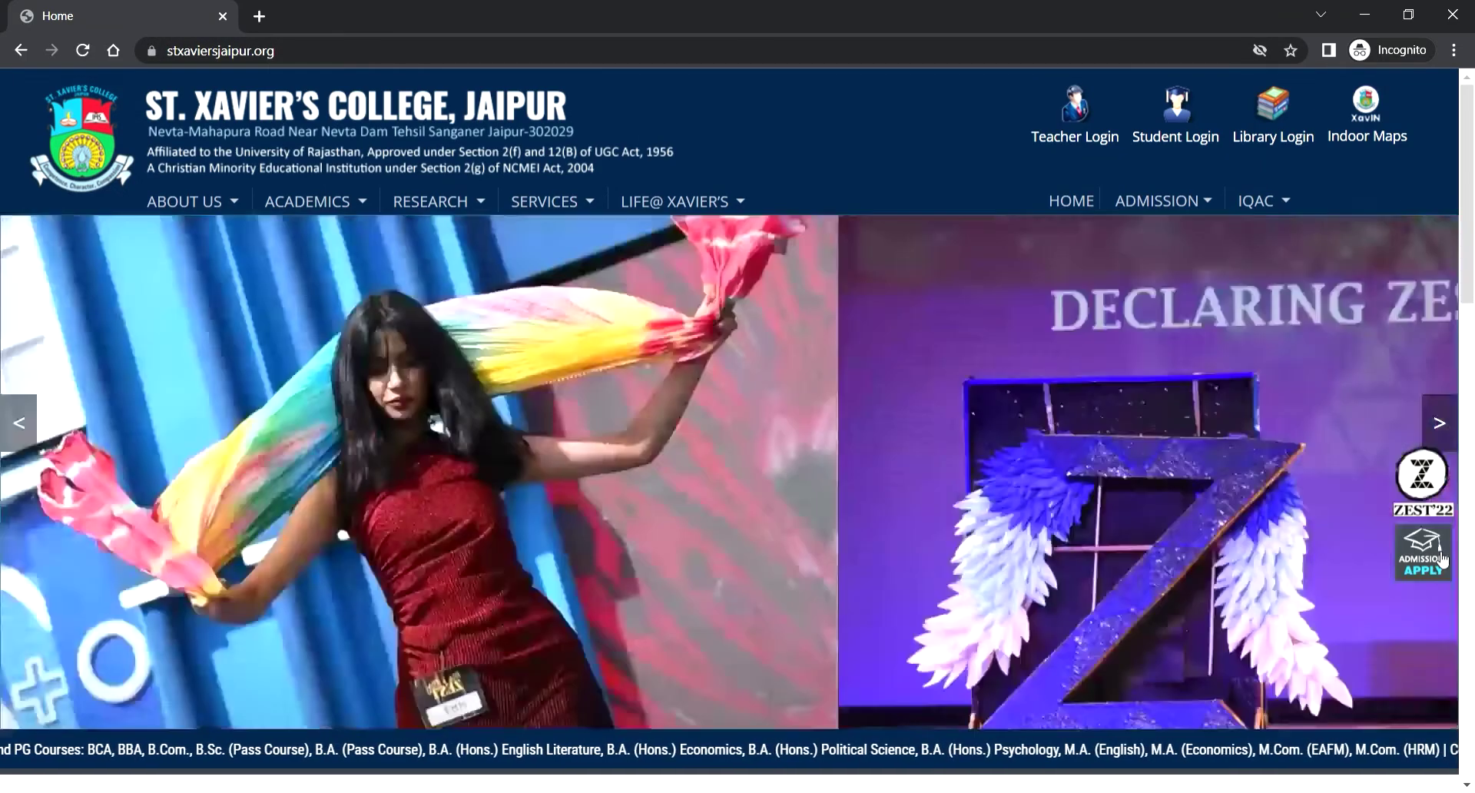
Open the St. Xavier's College Jaipur Admission 2022-23 page from the homepage's Admissions Apply badge.
left_click(1441, 560)
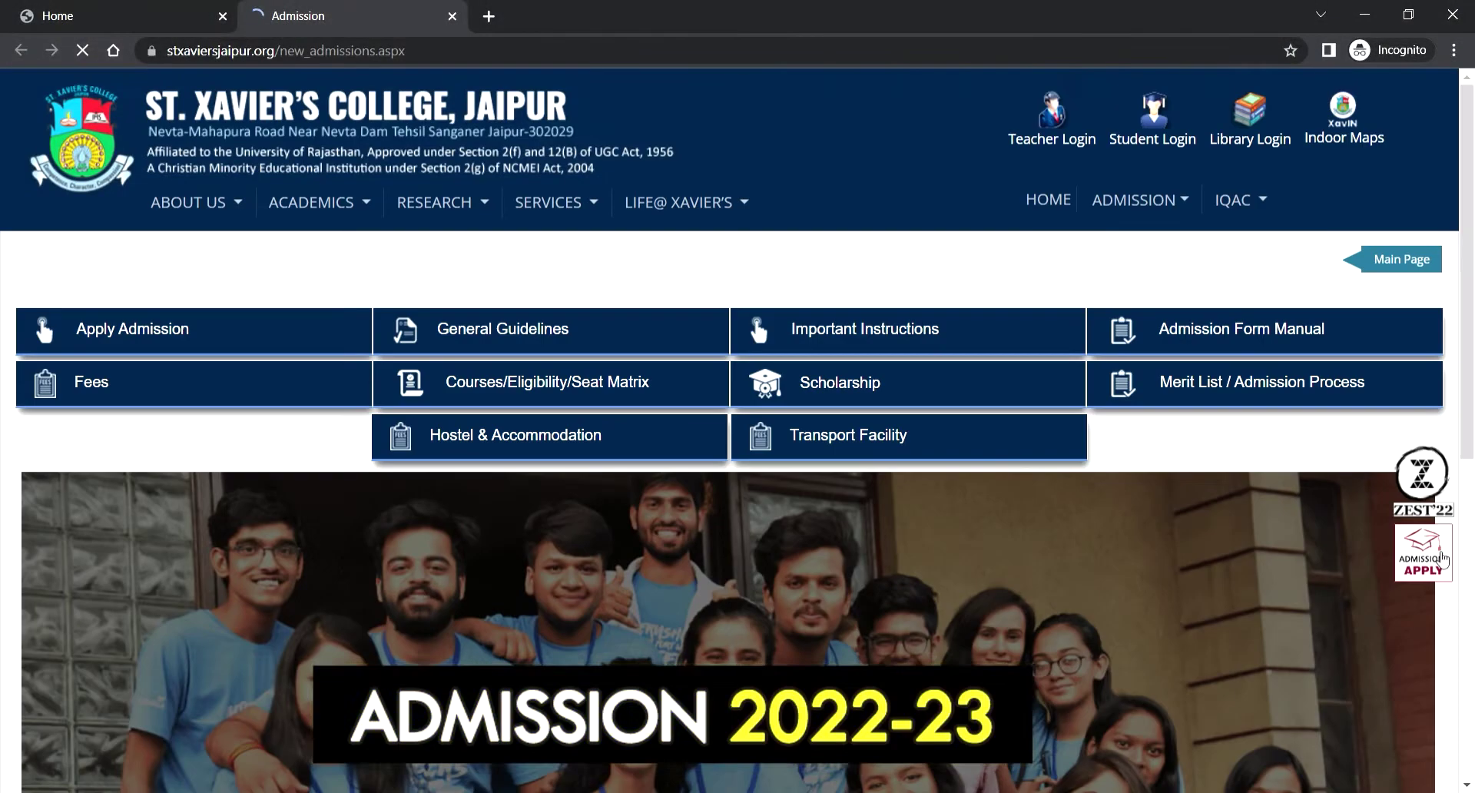
Start the online admission application and register a new applicant account on EnrollOnline.
left_click(182, 329)
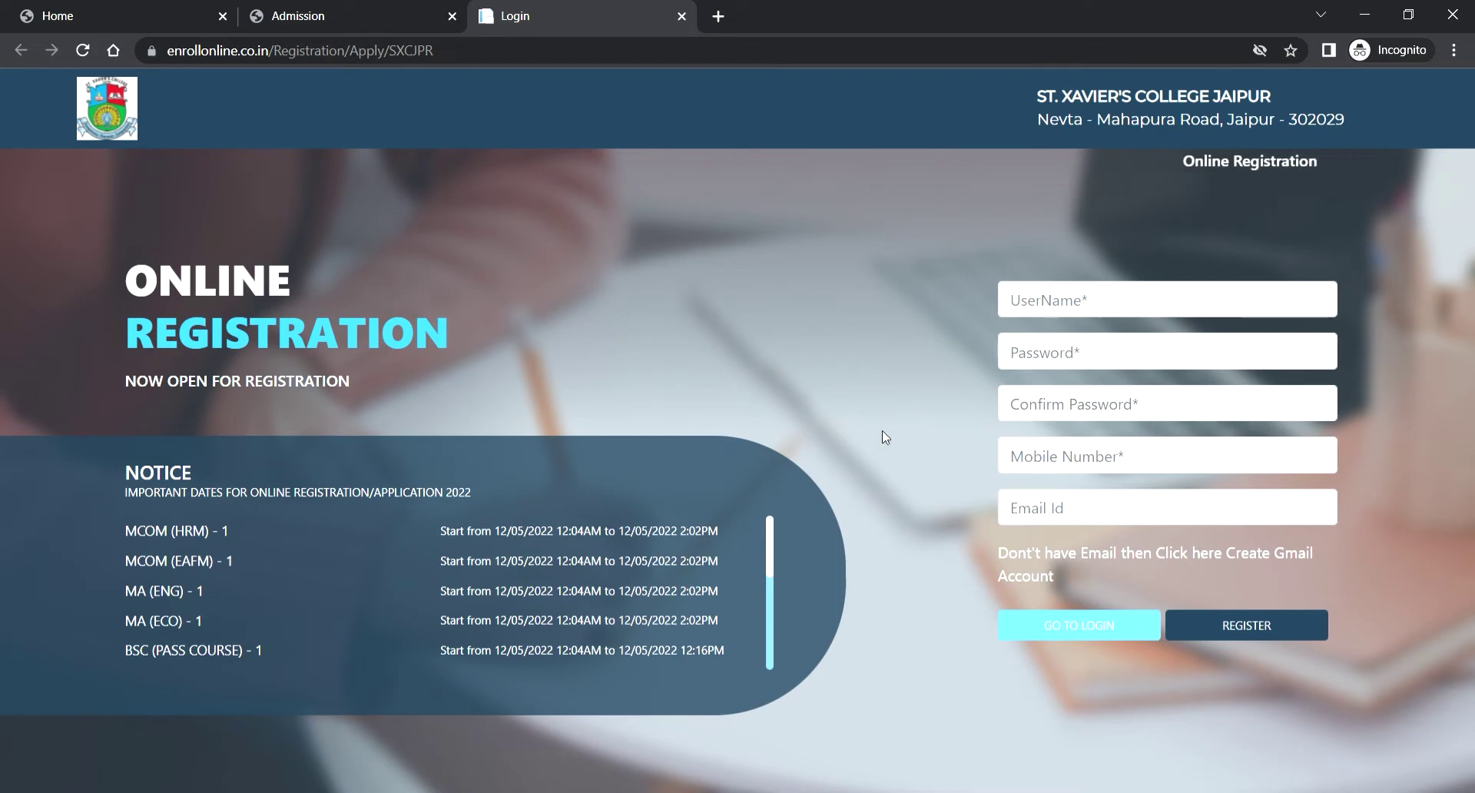
left_click(1257, 632)
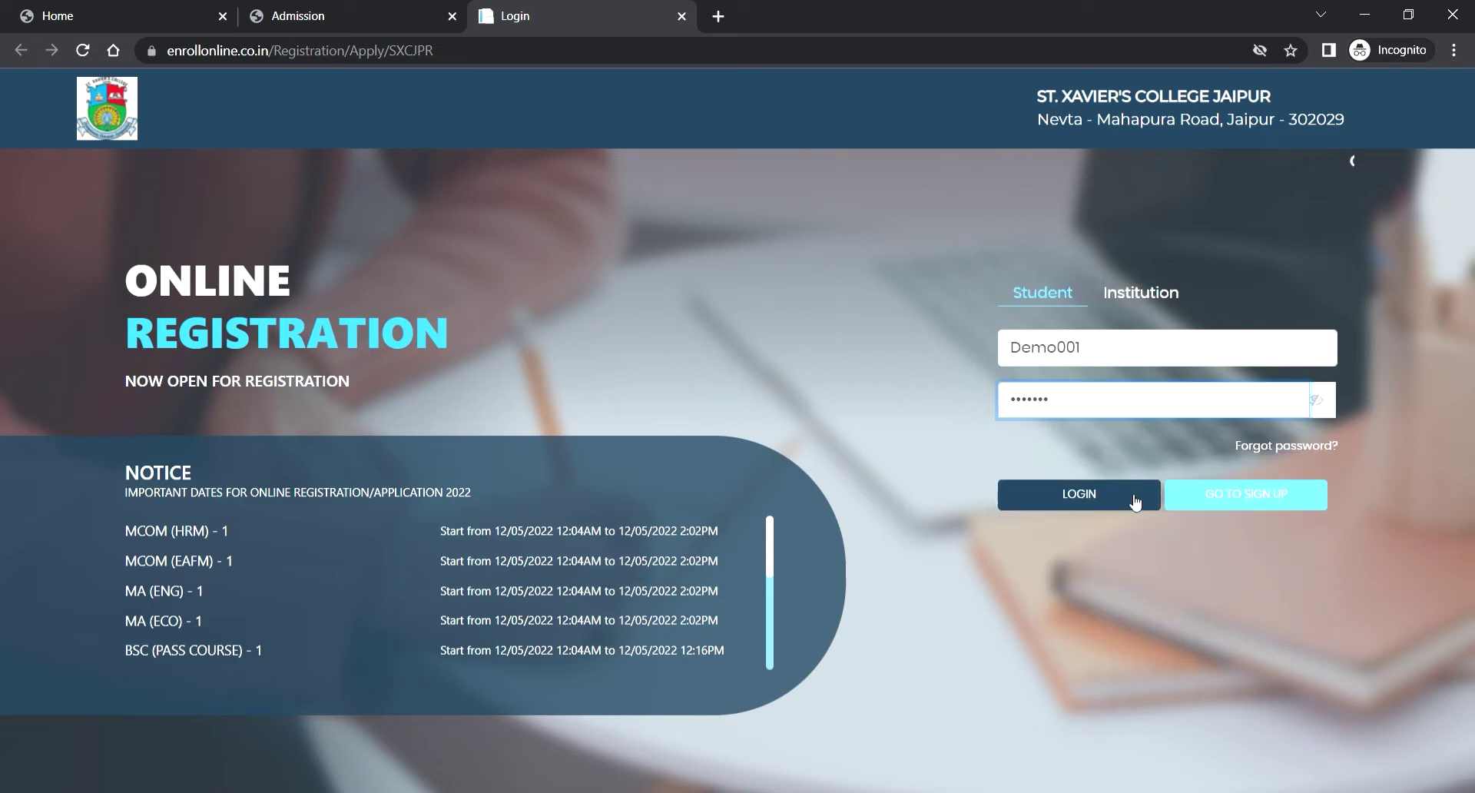
Log in to the applicant account to reach the Under Graduate instructions page.
left_click(1135, 503)
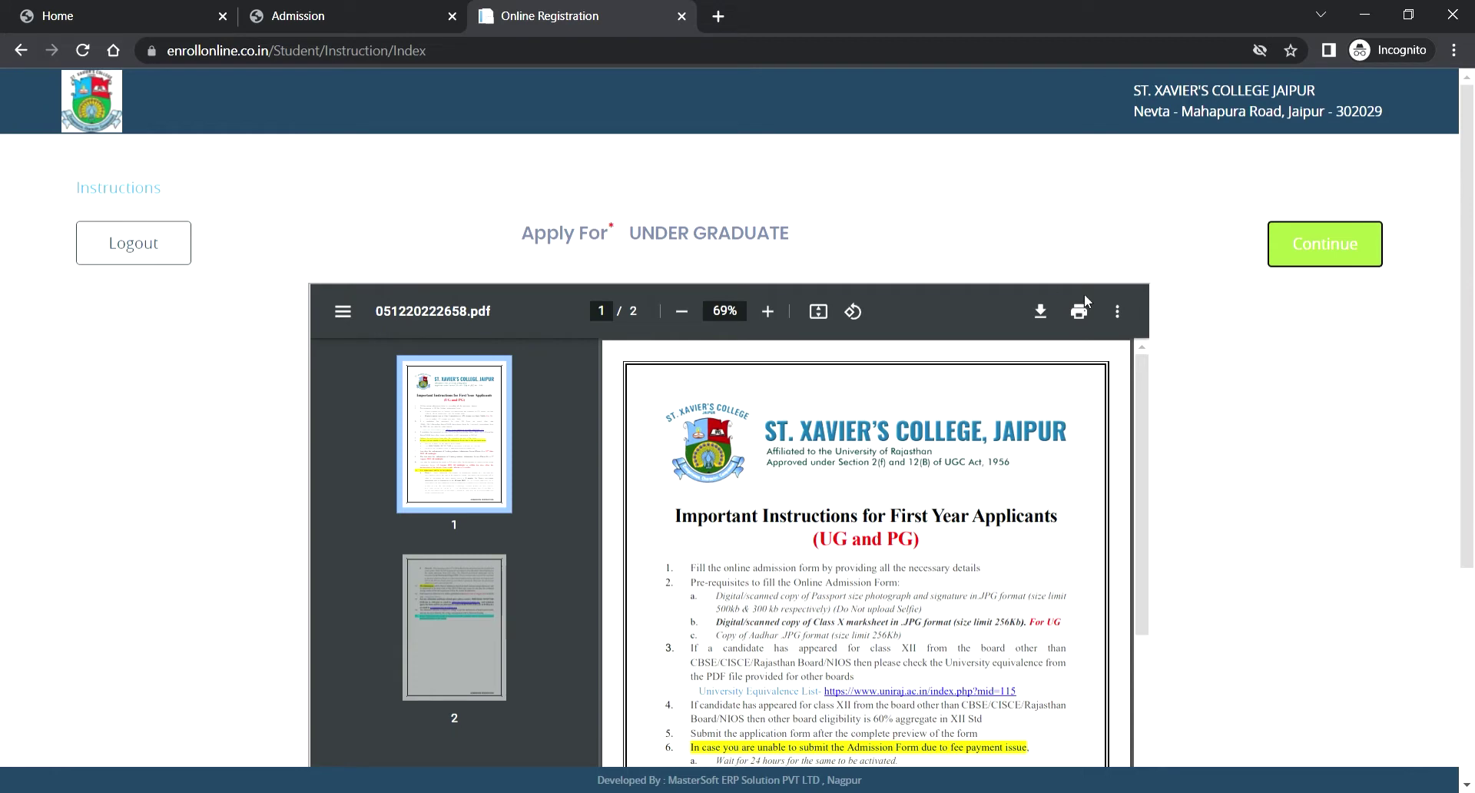
Continue to the Personal Details form, review the student and parent details, and save them.
left_click(1313, 263)
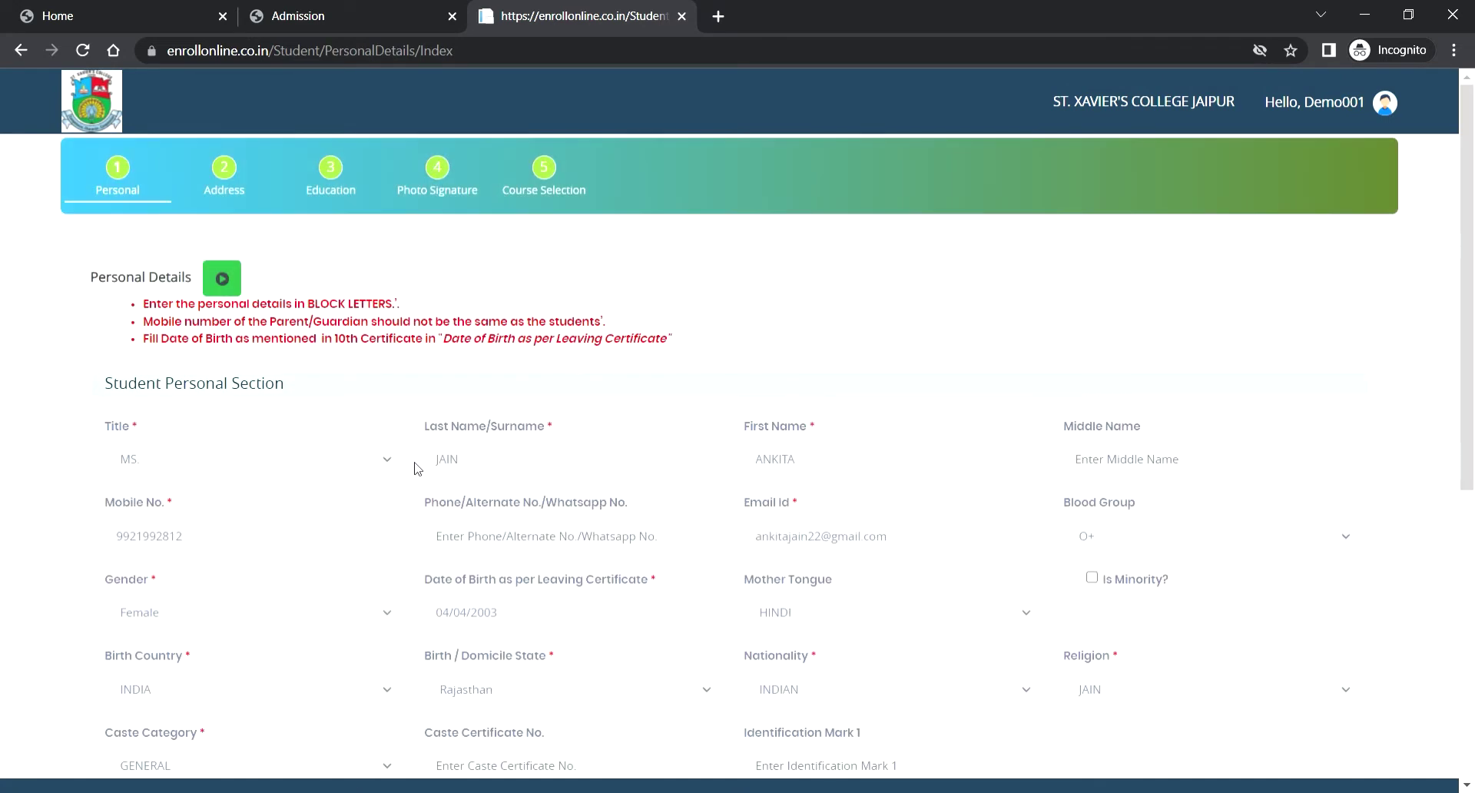
scroll(415, 468, "down", 2)
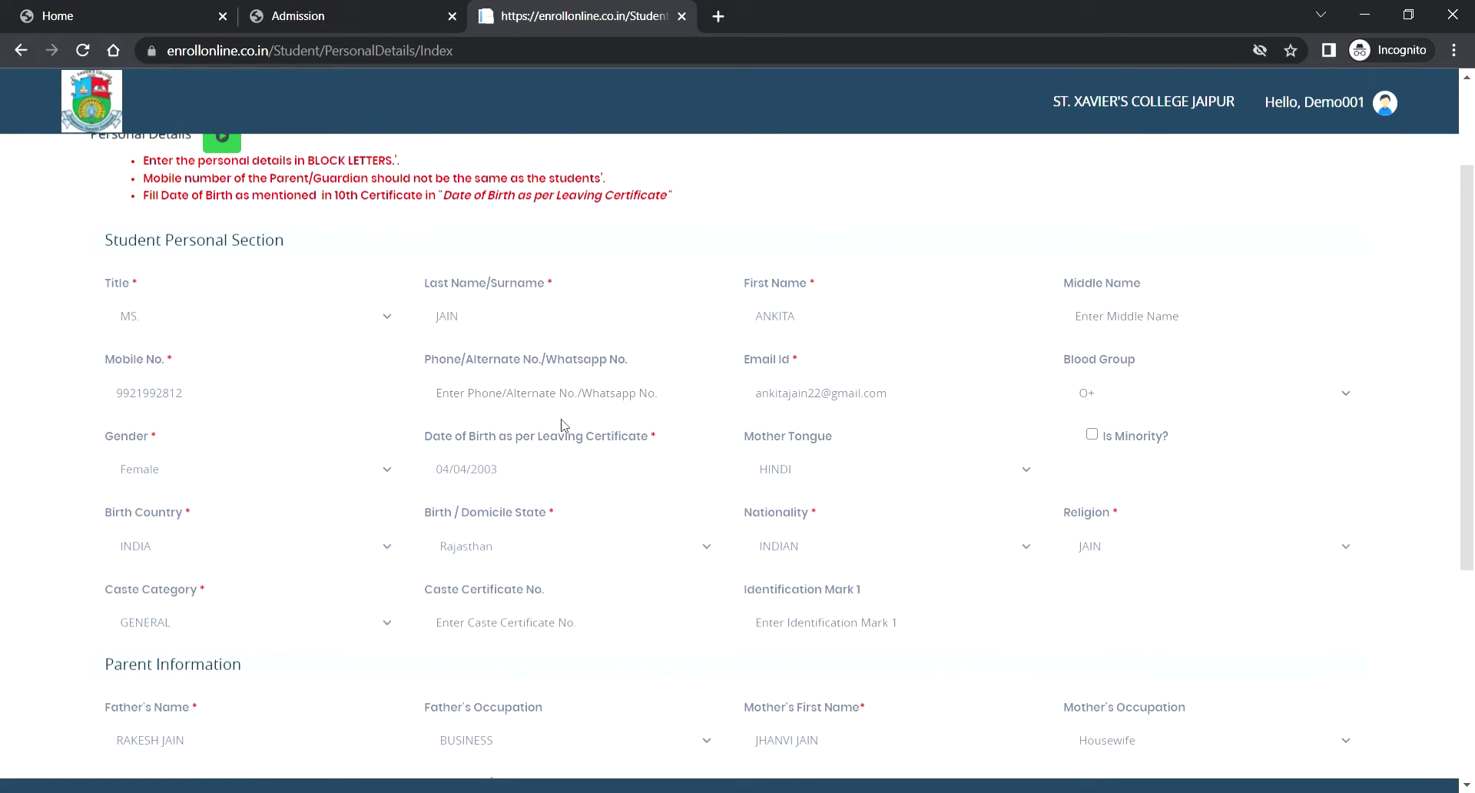
scroll(1190, 582, "down", 5)
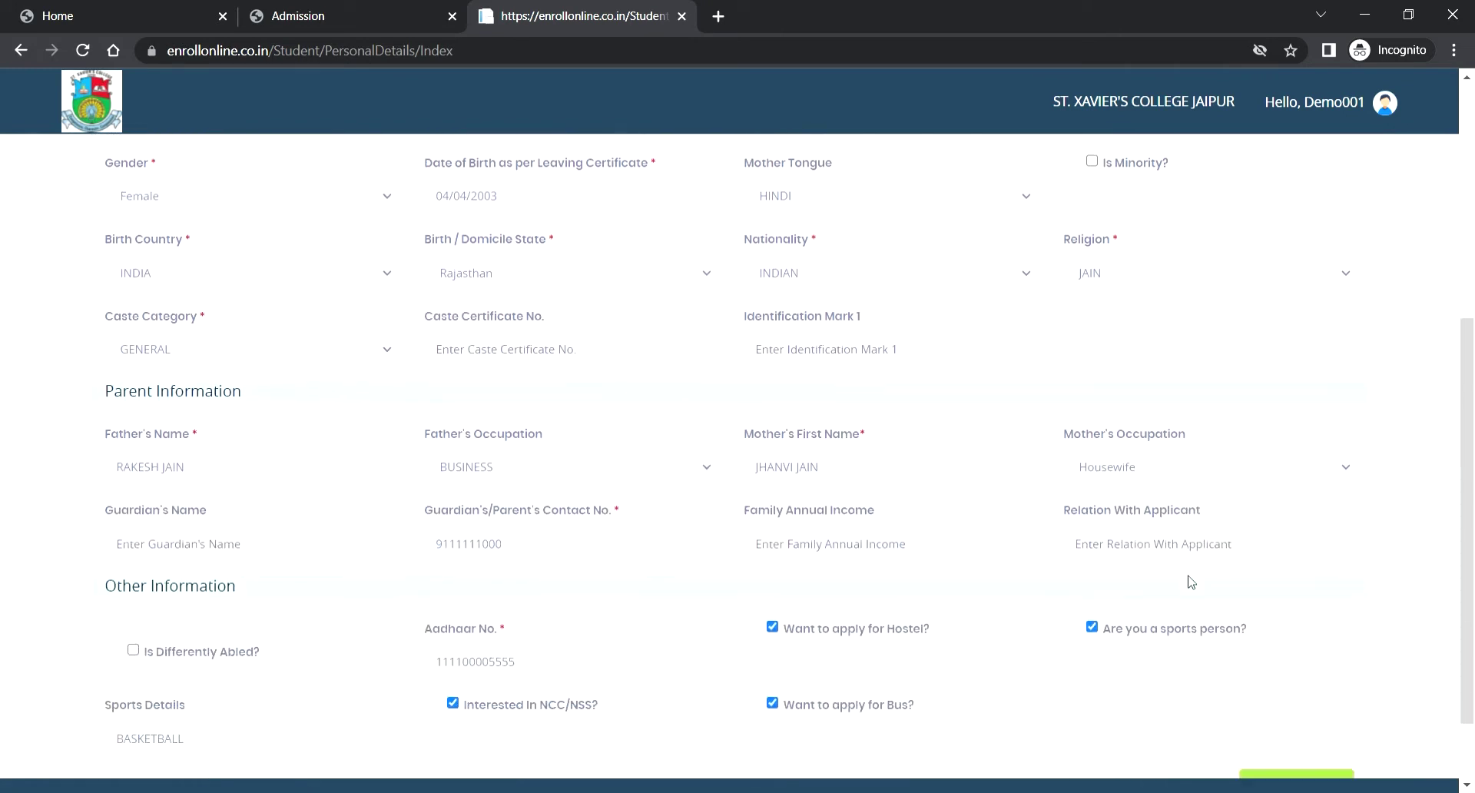
left_click(1288, 692)
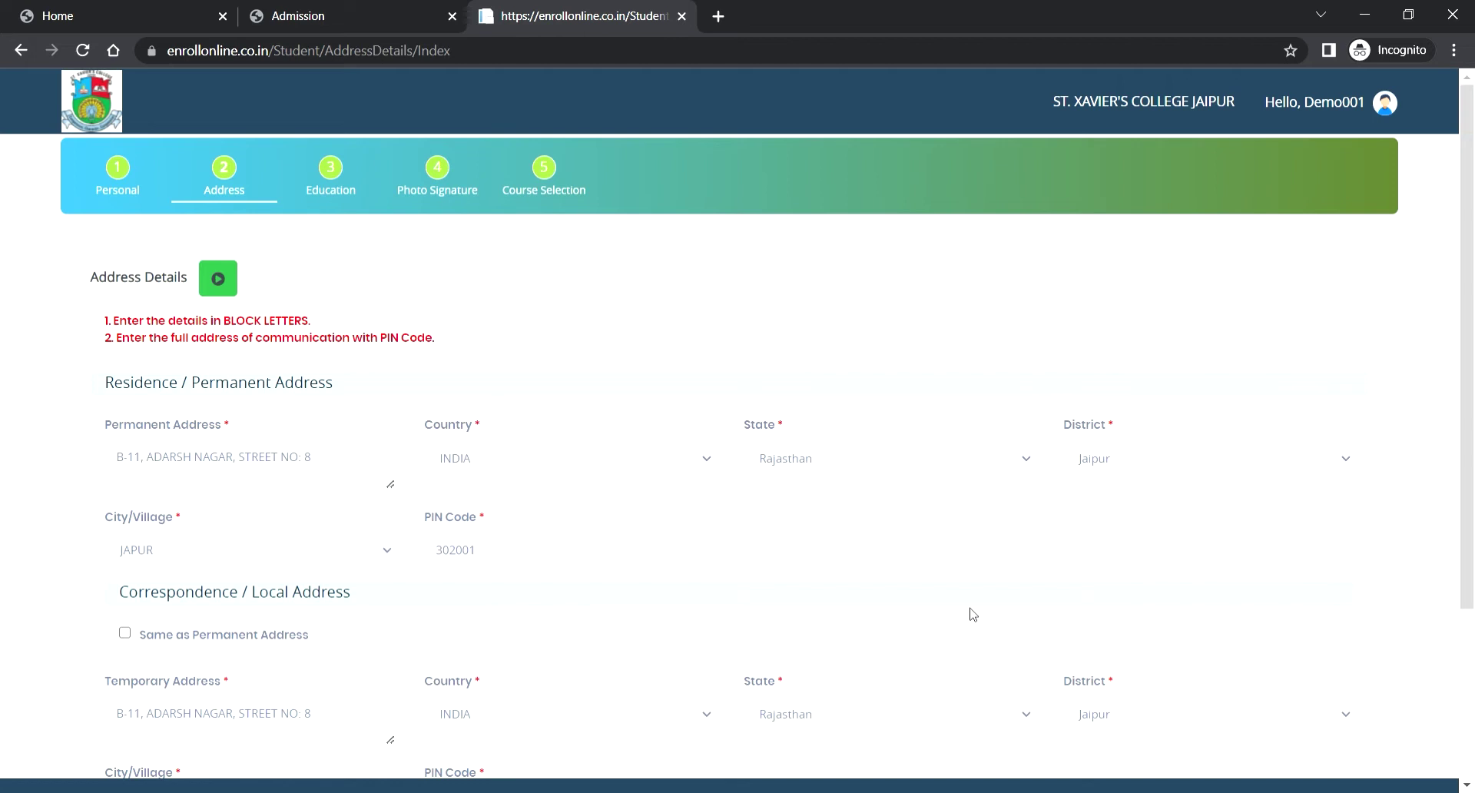
Save the Address Details with the correspondence address the same as the permanent Jaipur address.
scroll(972, 613, "down", 3)
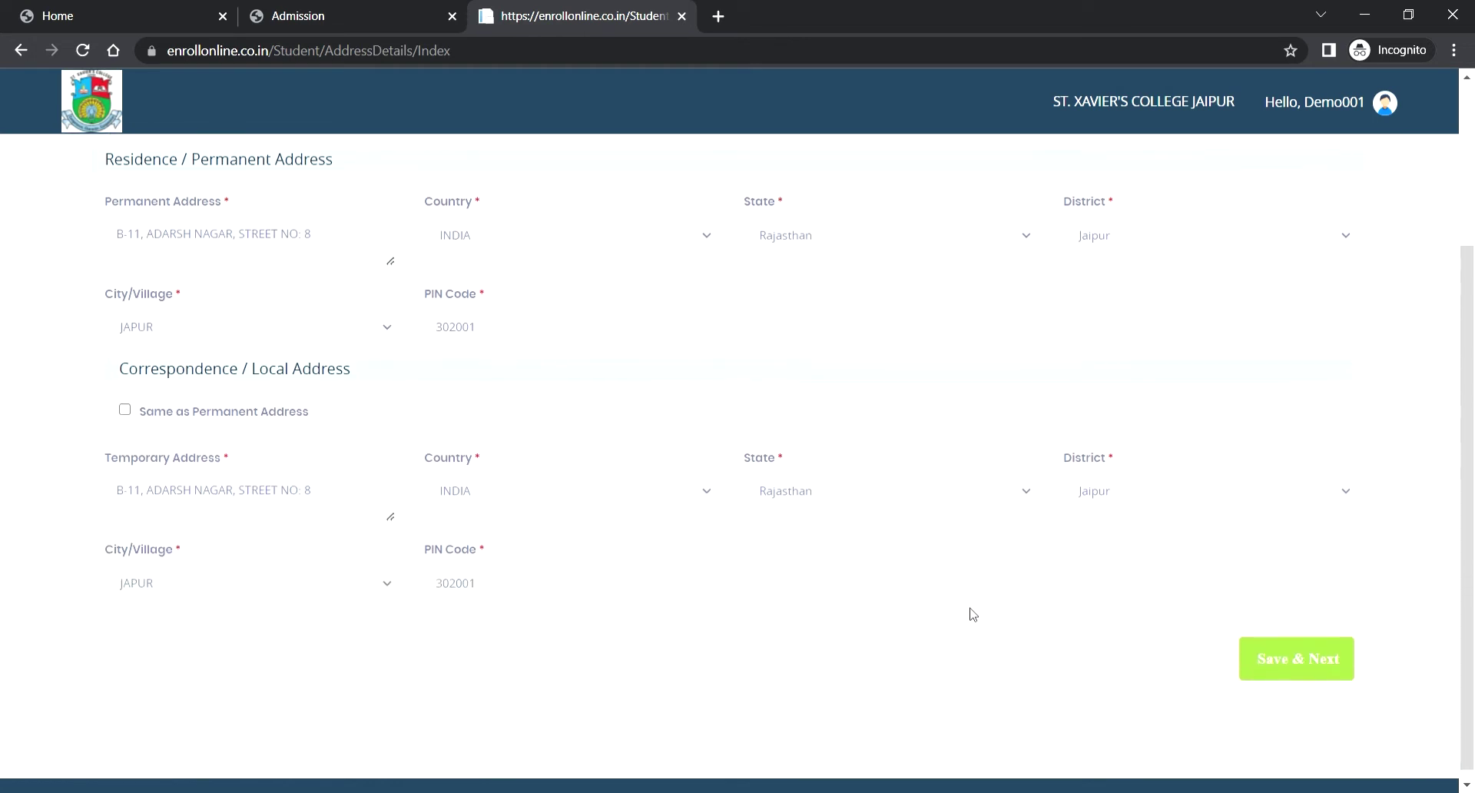
scroll(972, 613, "up", 1)
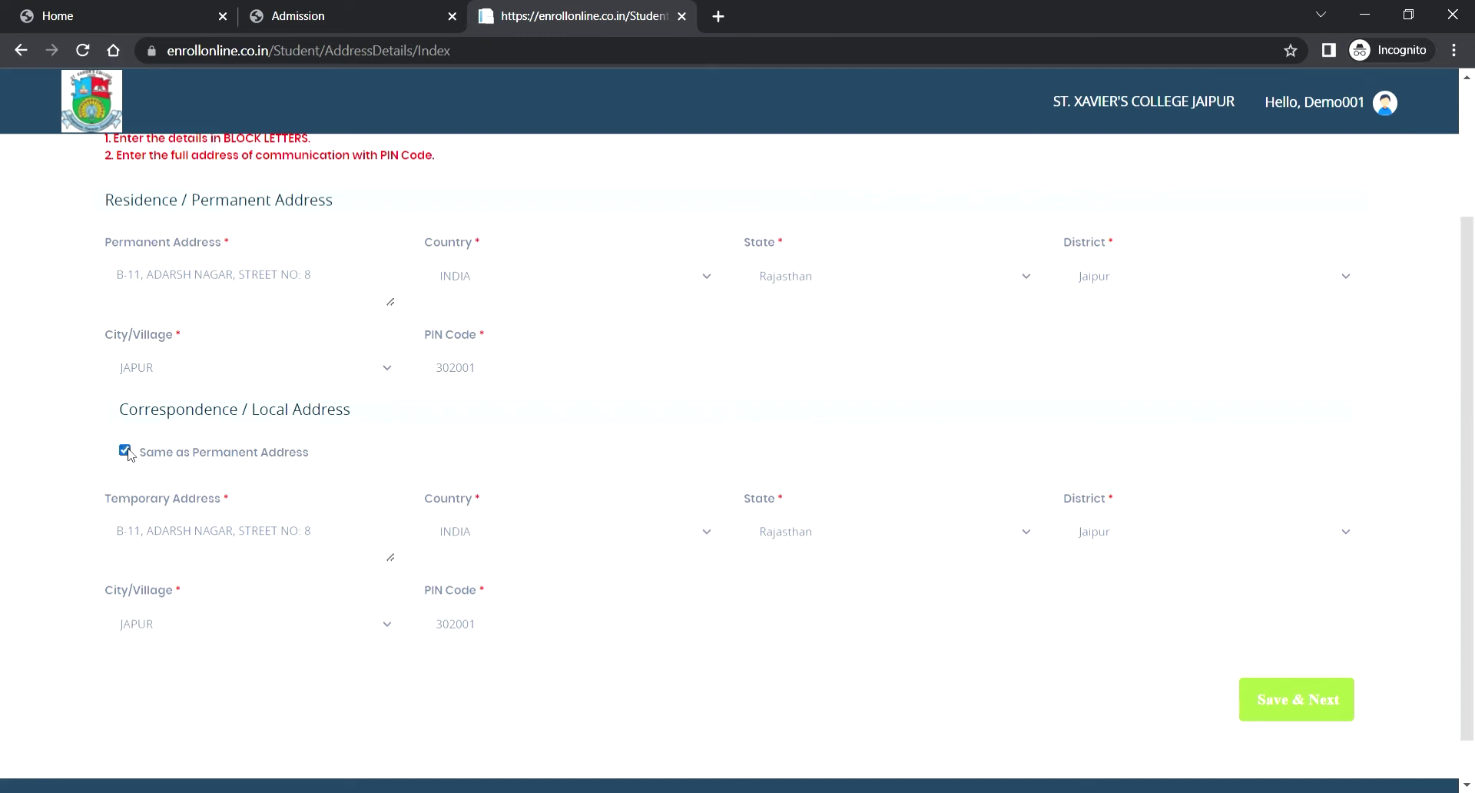
left_click(1262, 714)
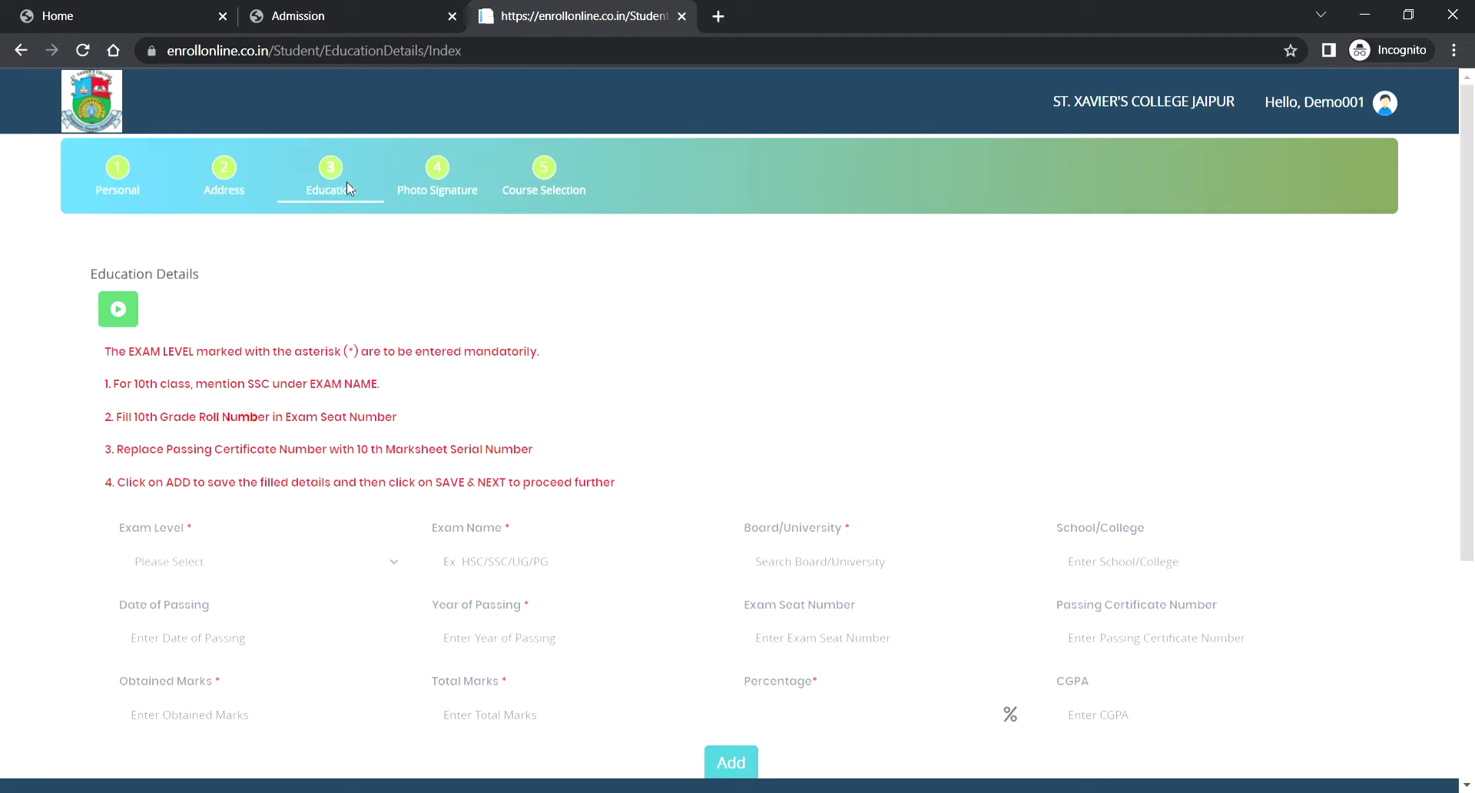
Save the Education Details containing the 10TH SSC record of 445/500 marks.
scroll(622, 442, "down", 2)
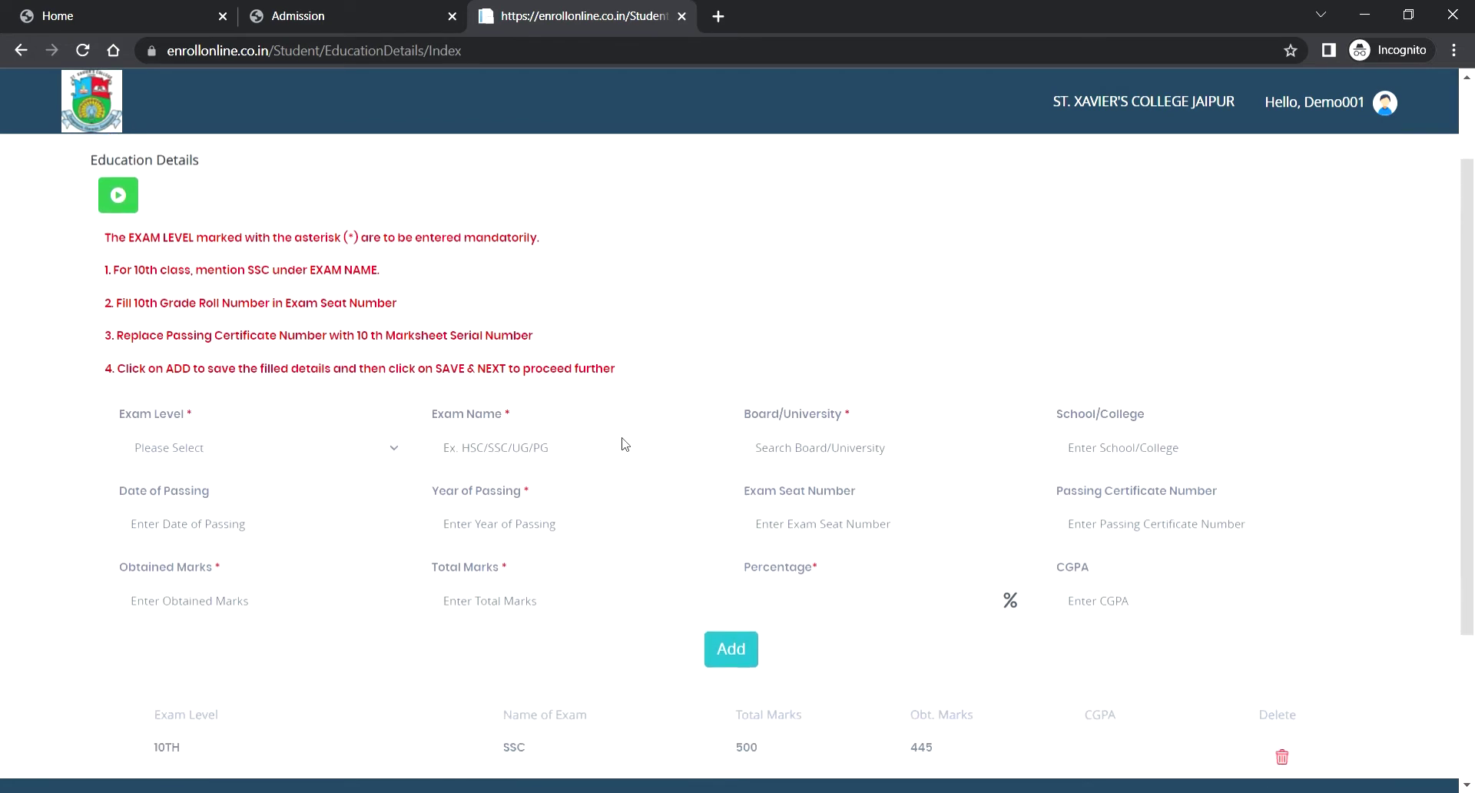
scroll(625, 443, "down", 1)
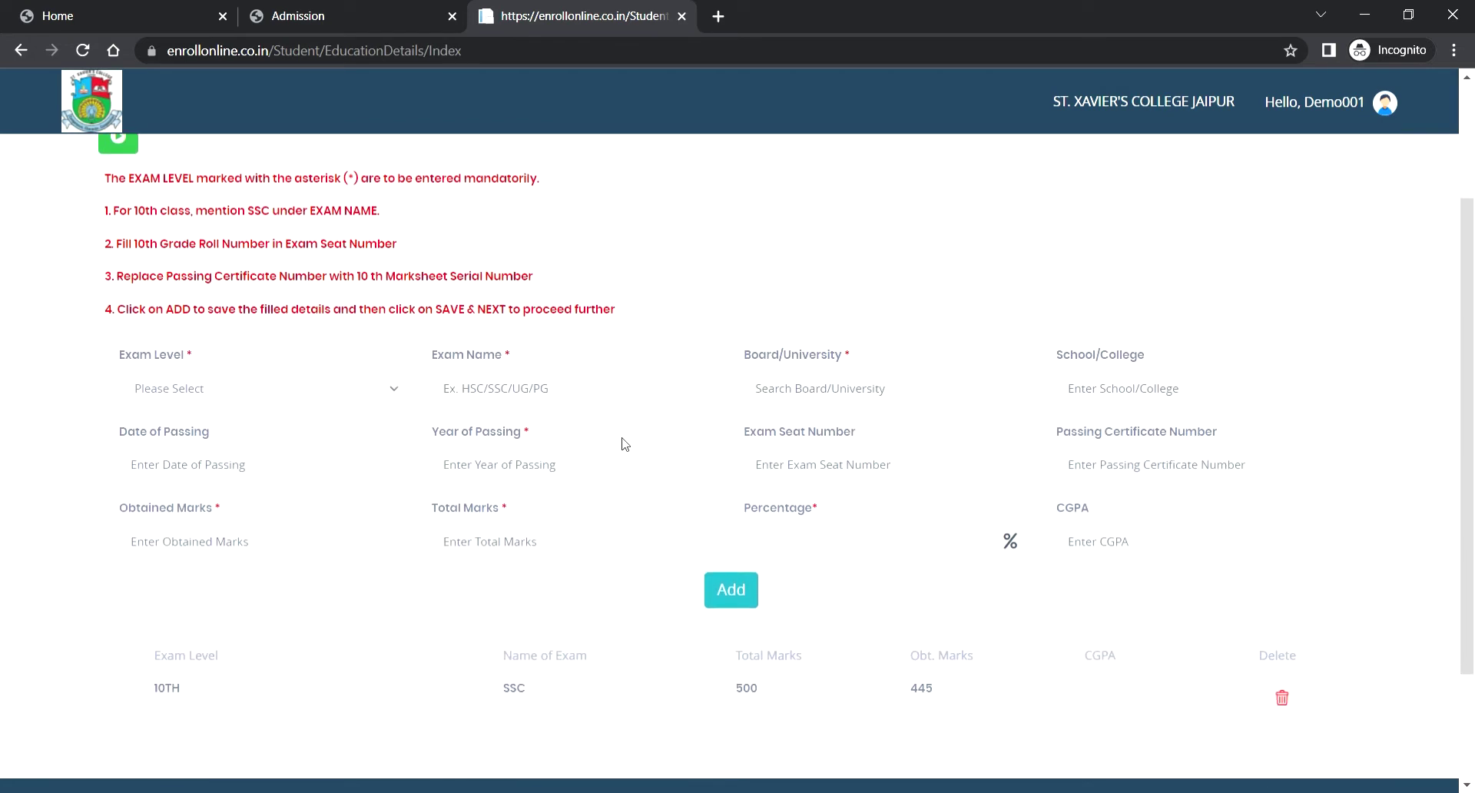
scroll(624, 443, "down", 1)
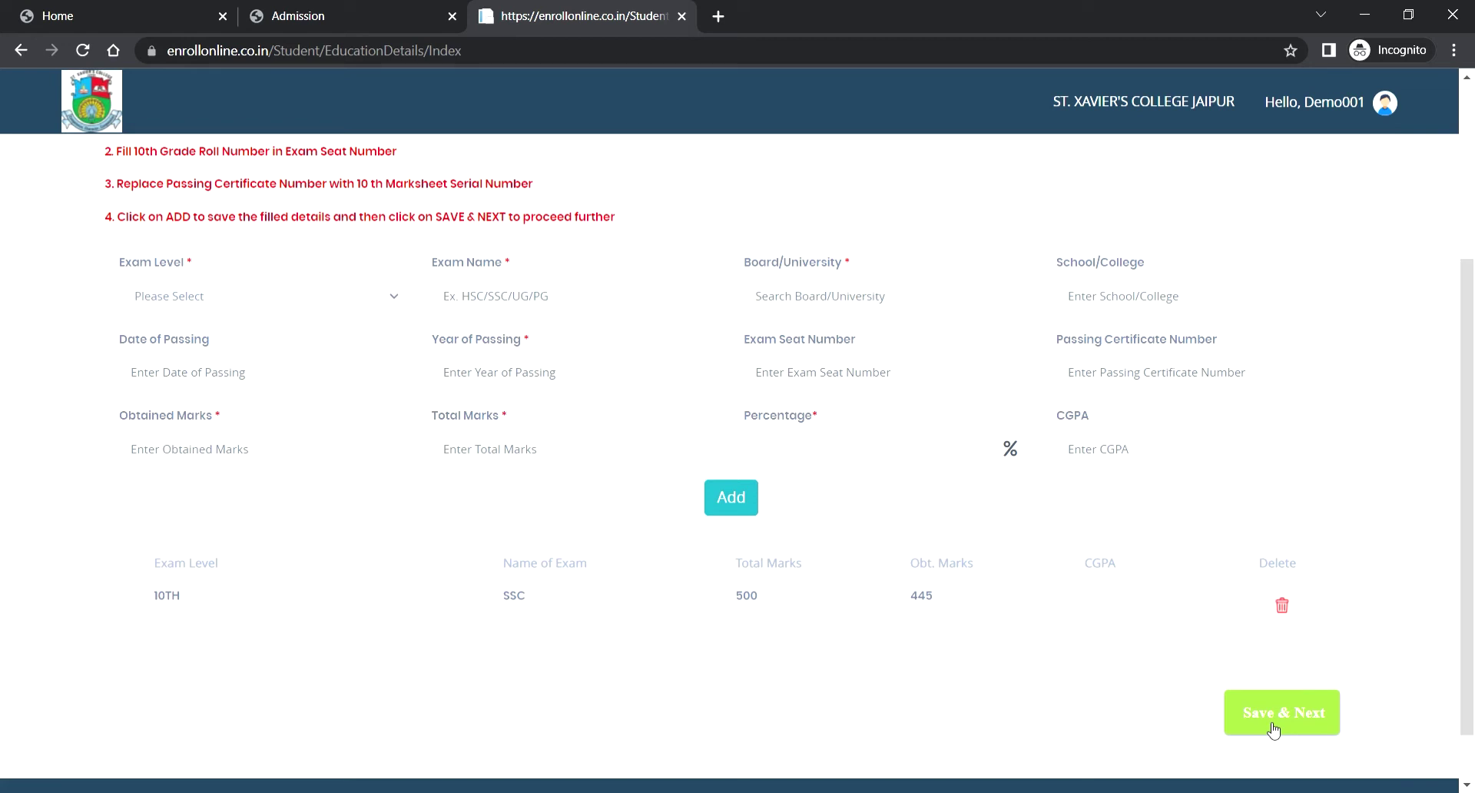
left_click(1272, 728)
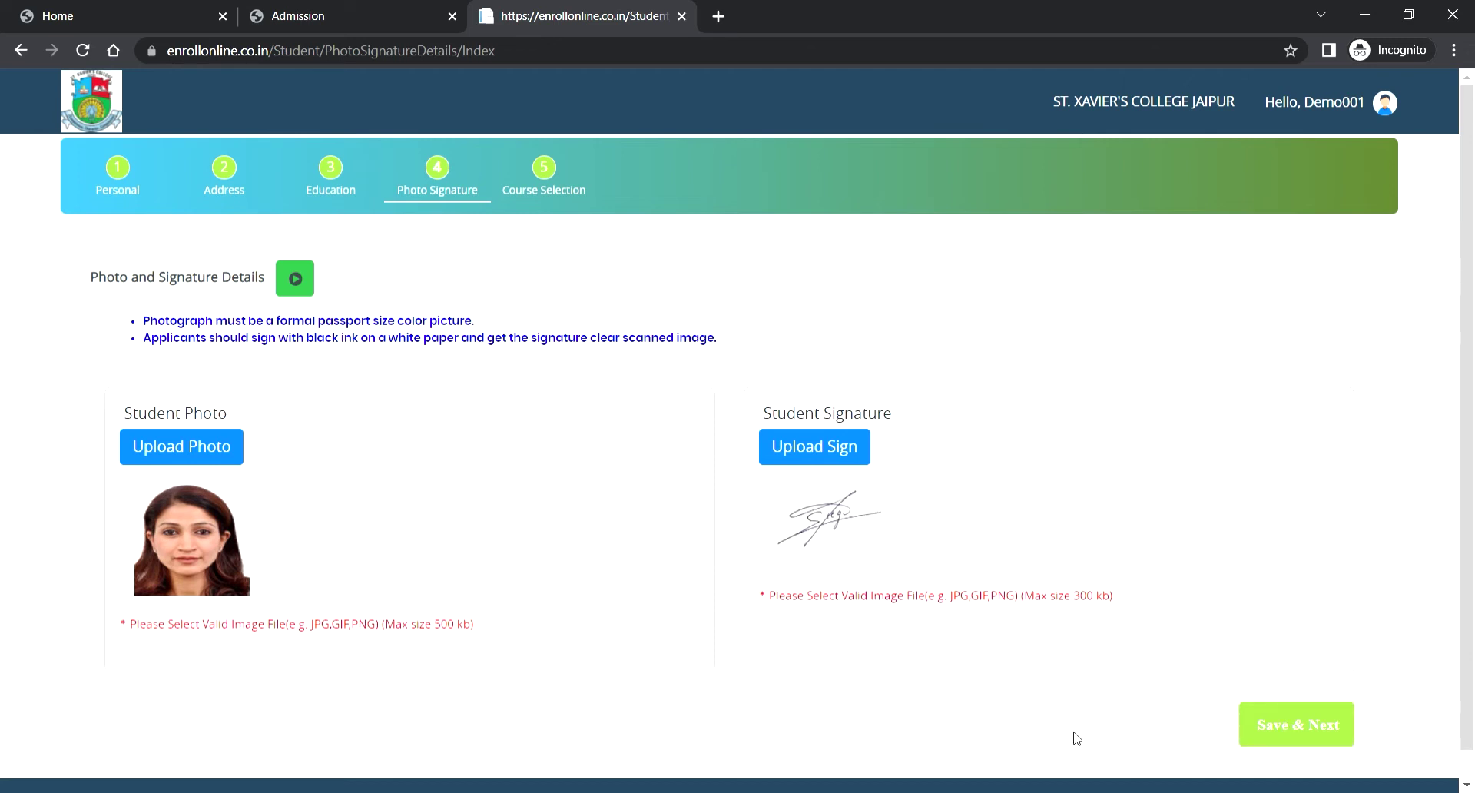
Save the Photo Signature step with the uploaded student photo and signature.
left_click(1297, 744)
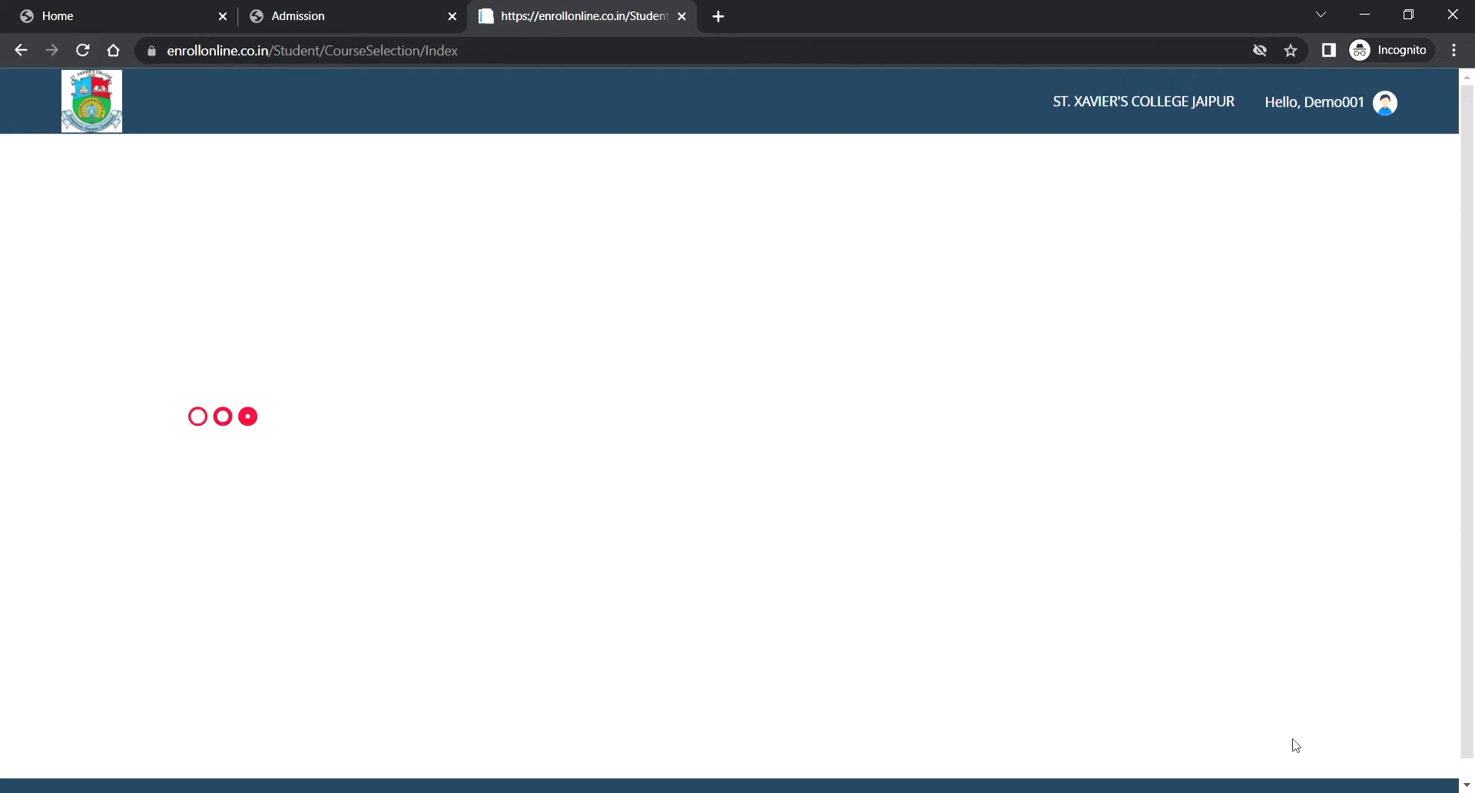
Select BCA - 1 as the course and save the course selection.
left_click(367, 500)
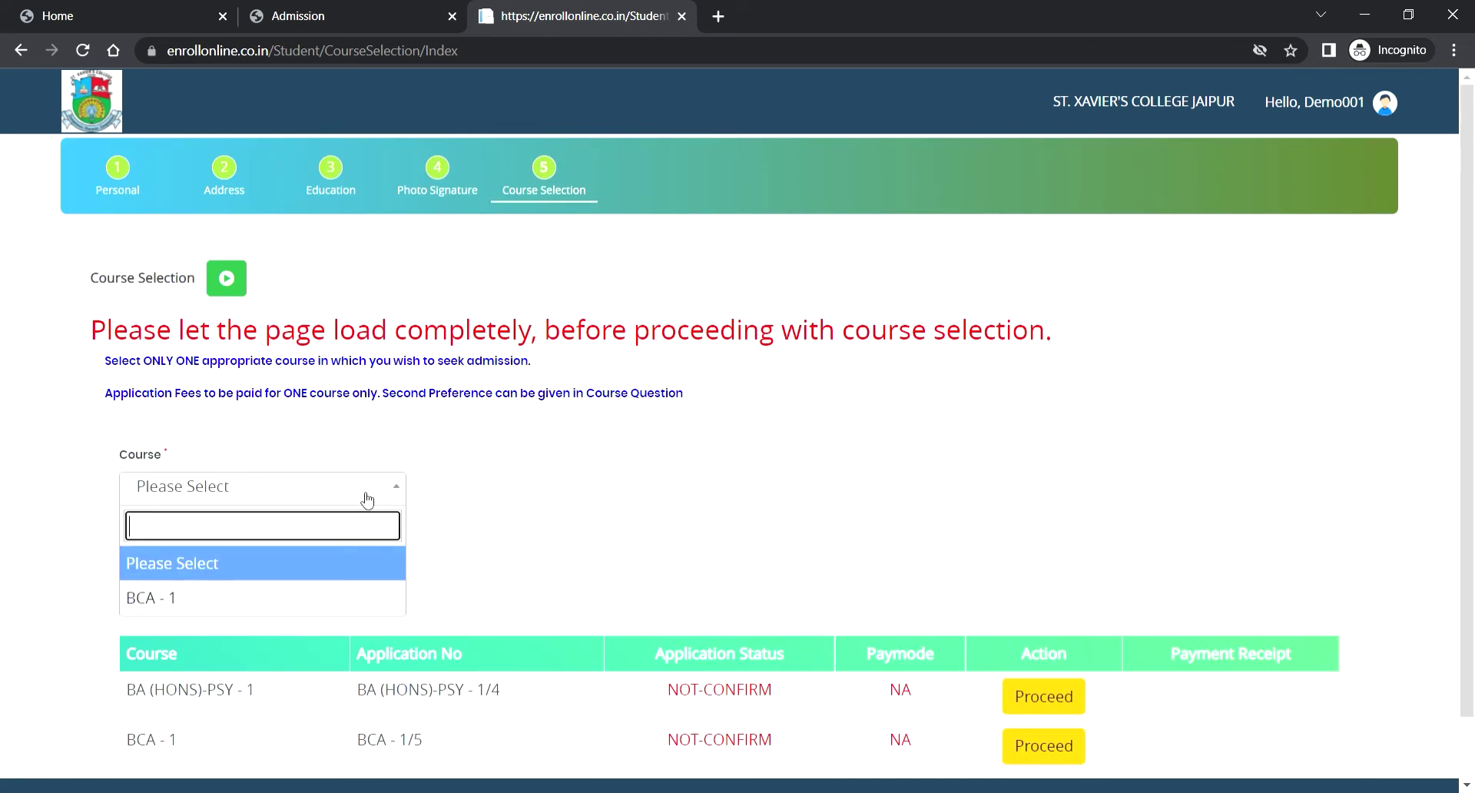
left_click(338, 603)
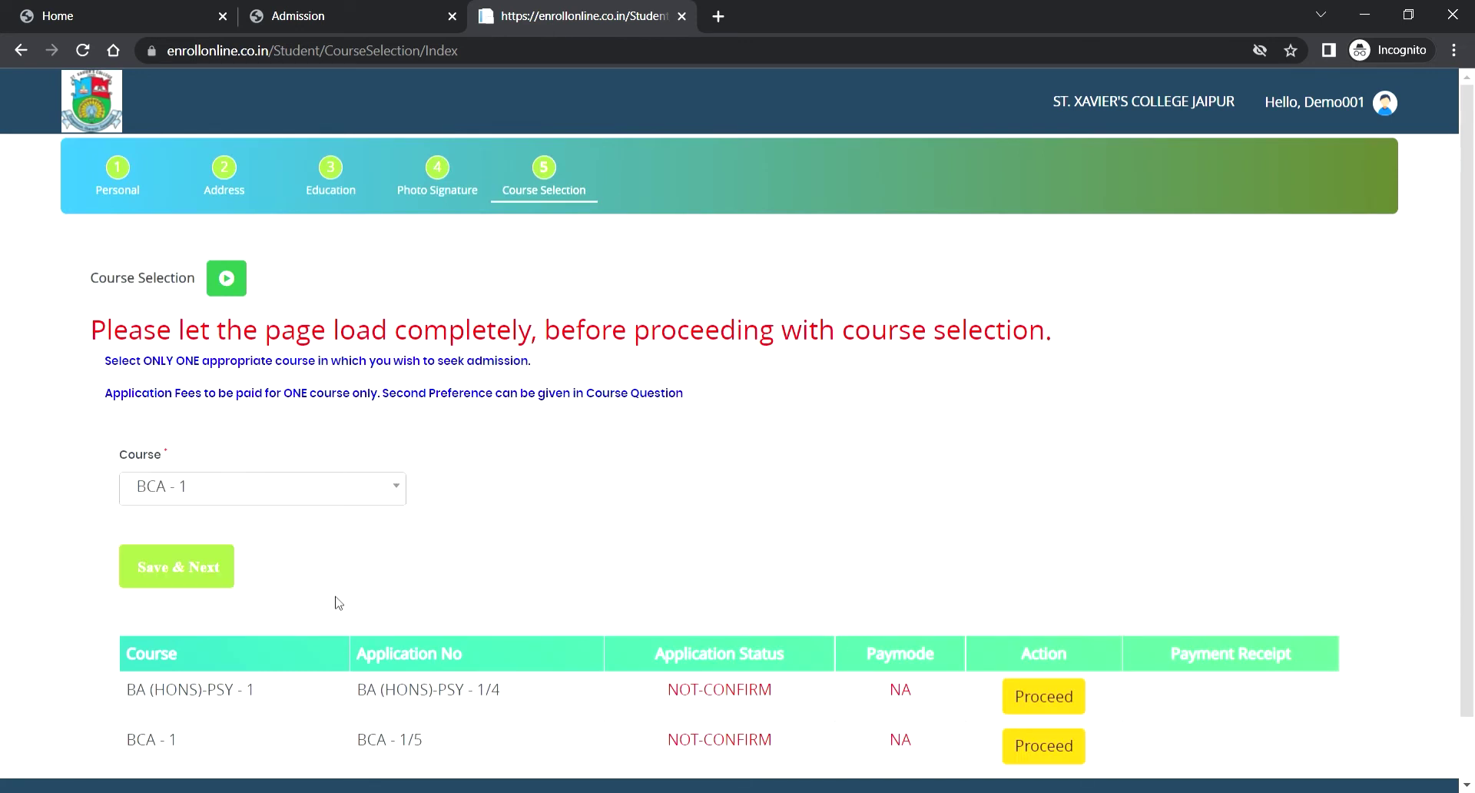
left_click(185, 561)
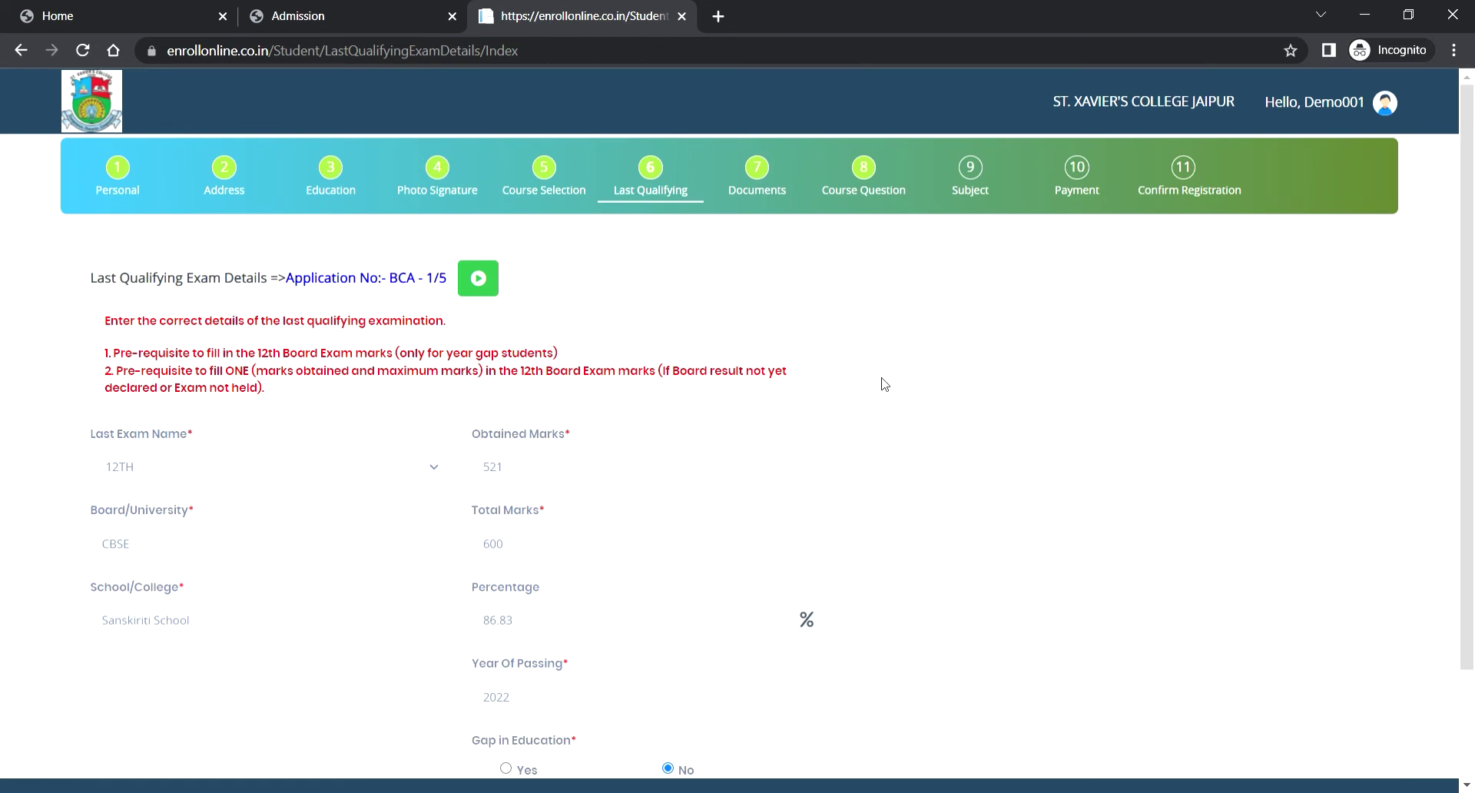
Save the Last Qualifying Exam details with 12TH CBSE marks of 521/600.
scroll(884, 384, "down", 2)
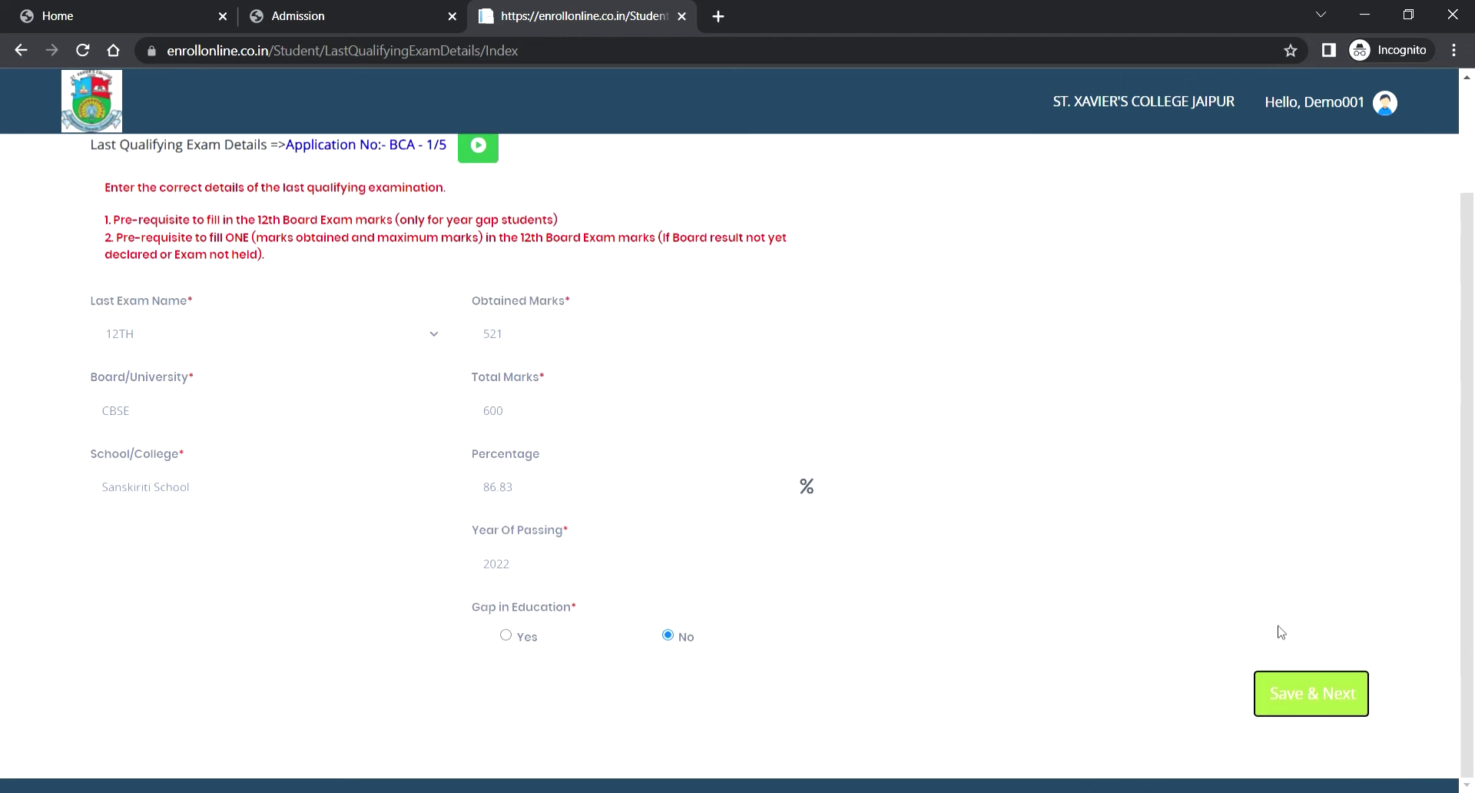
left_click(1296, 687)
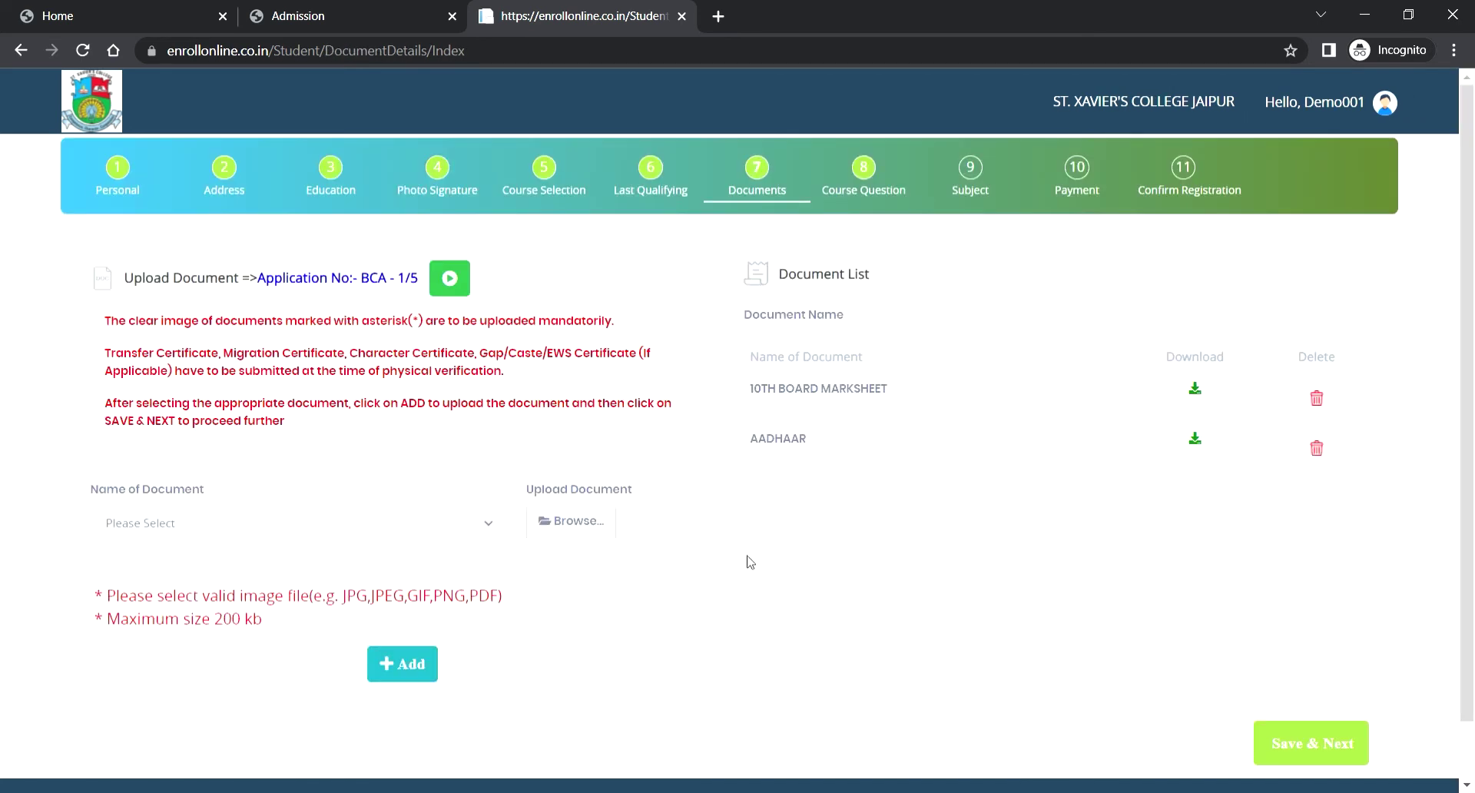
Add a 10TH BOARD MARKSHEET file to the document list and dismiss the already-exists alert.
left_click(489, 522)
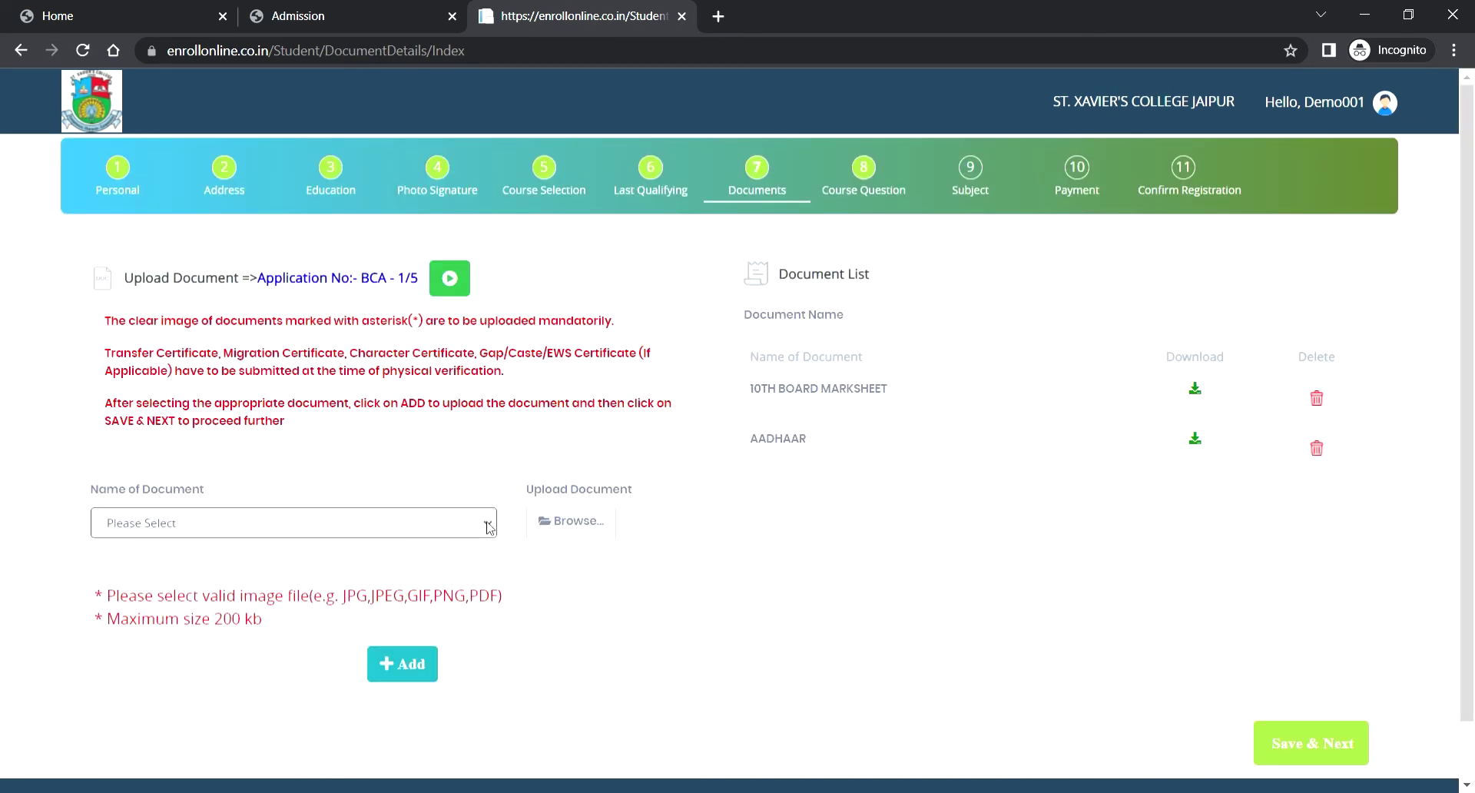
left_click(357, 568)
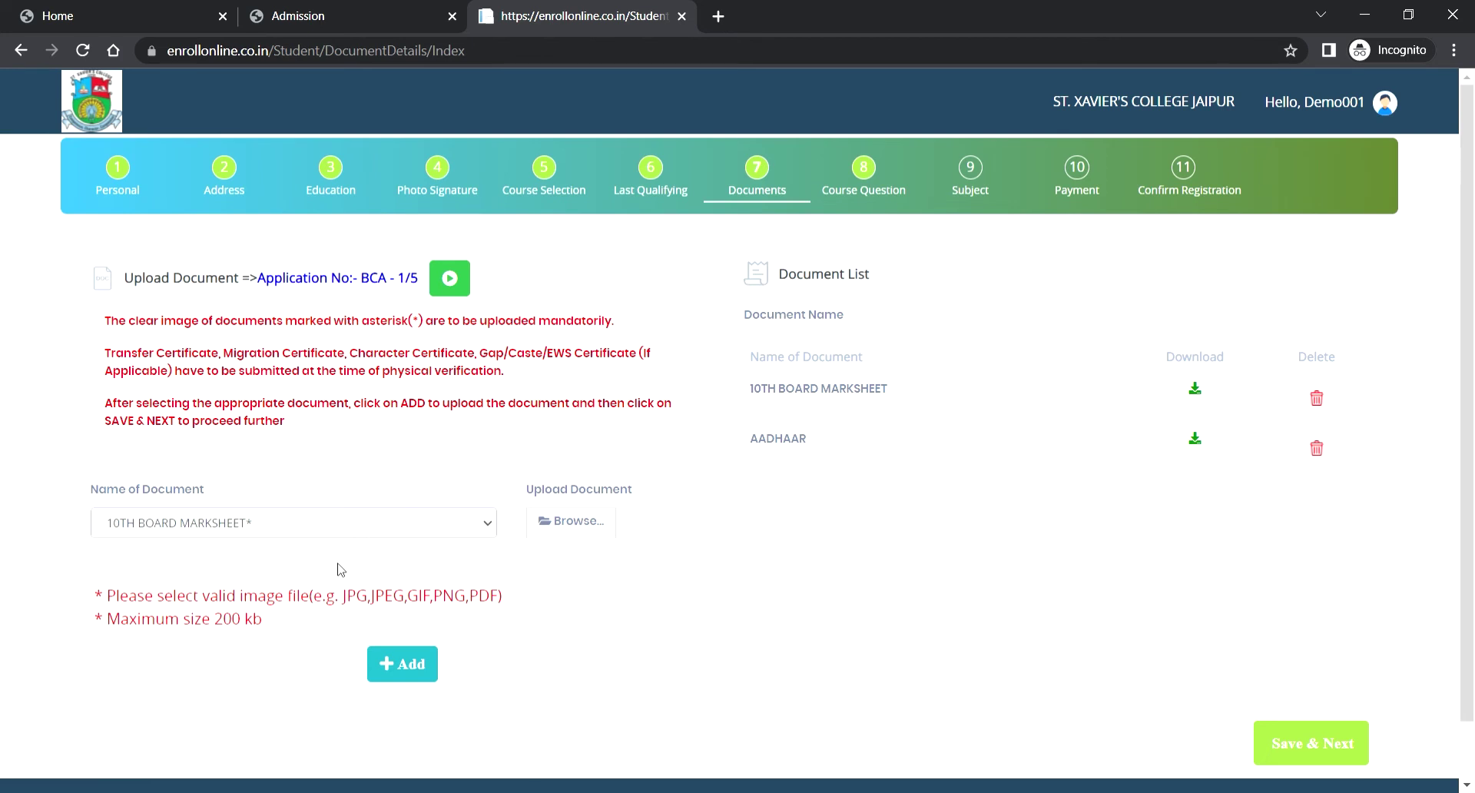
left_click(570, 521)
left_click(402, 664)
left_click(906, 153)
Choose AADHAAR as the document type and save the Documents step.
left_click(478, 523)
left_click(480, 543)
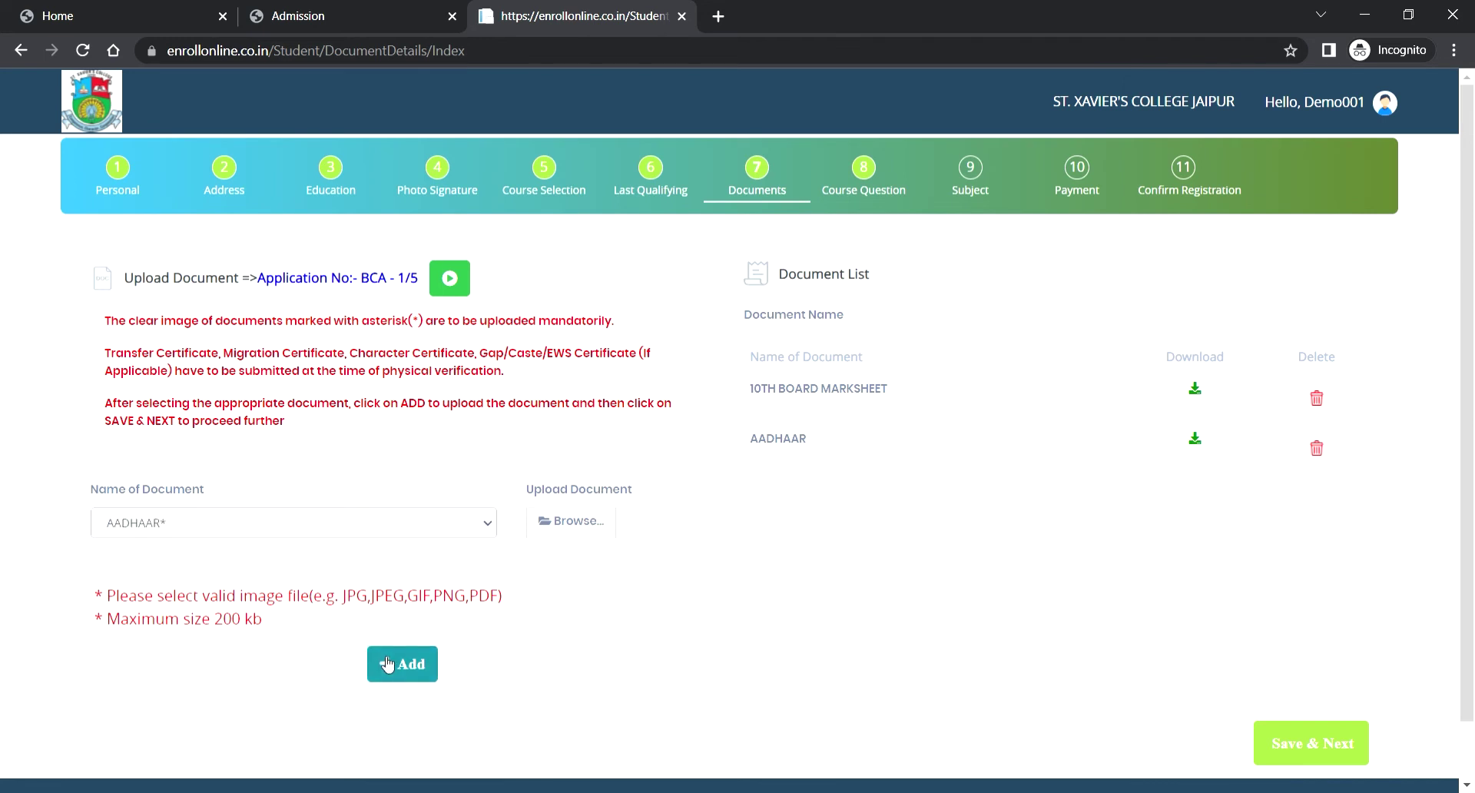
left_click(1288, 745)
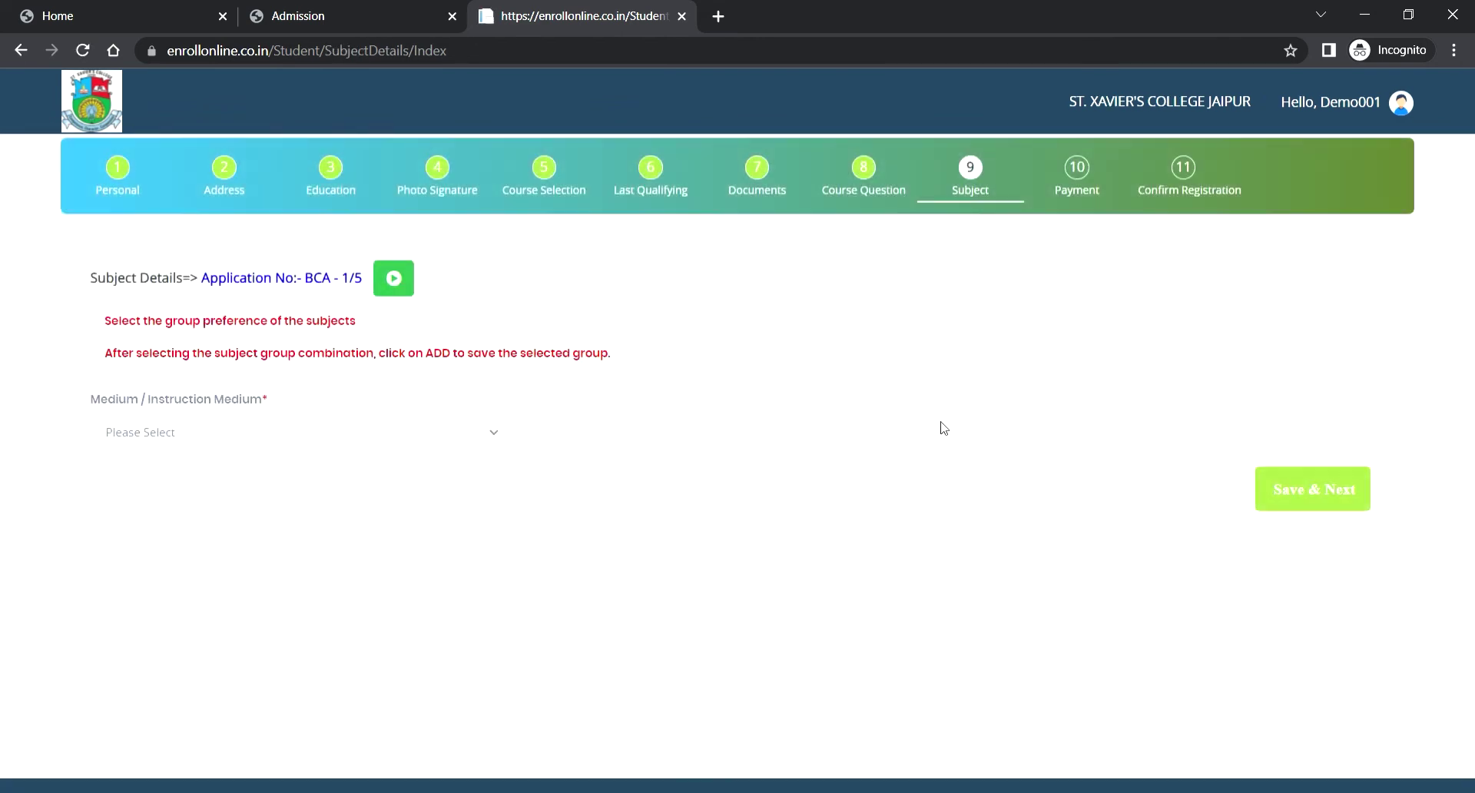
Return to the Course Question step and save BCOM as the second course preference.
left_click(842, 190)
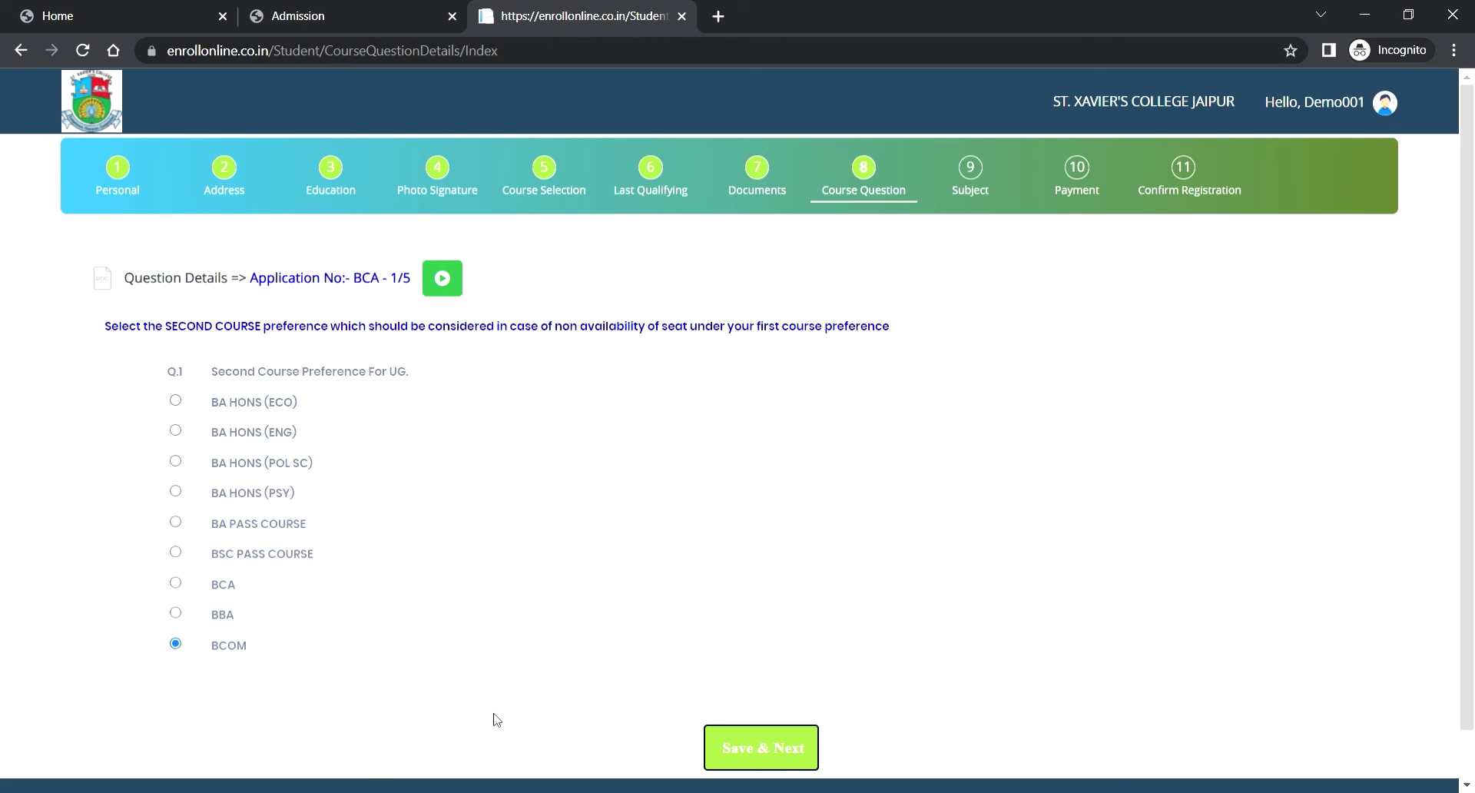
left_click(740, 751)
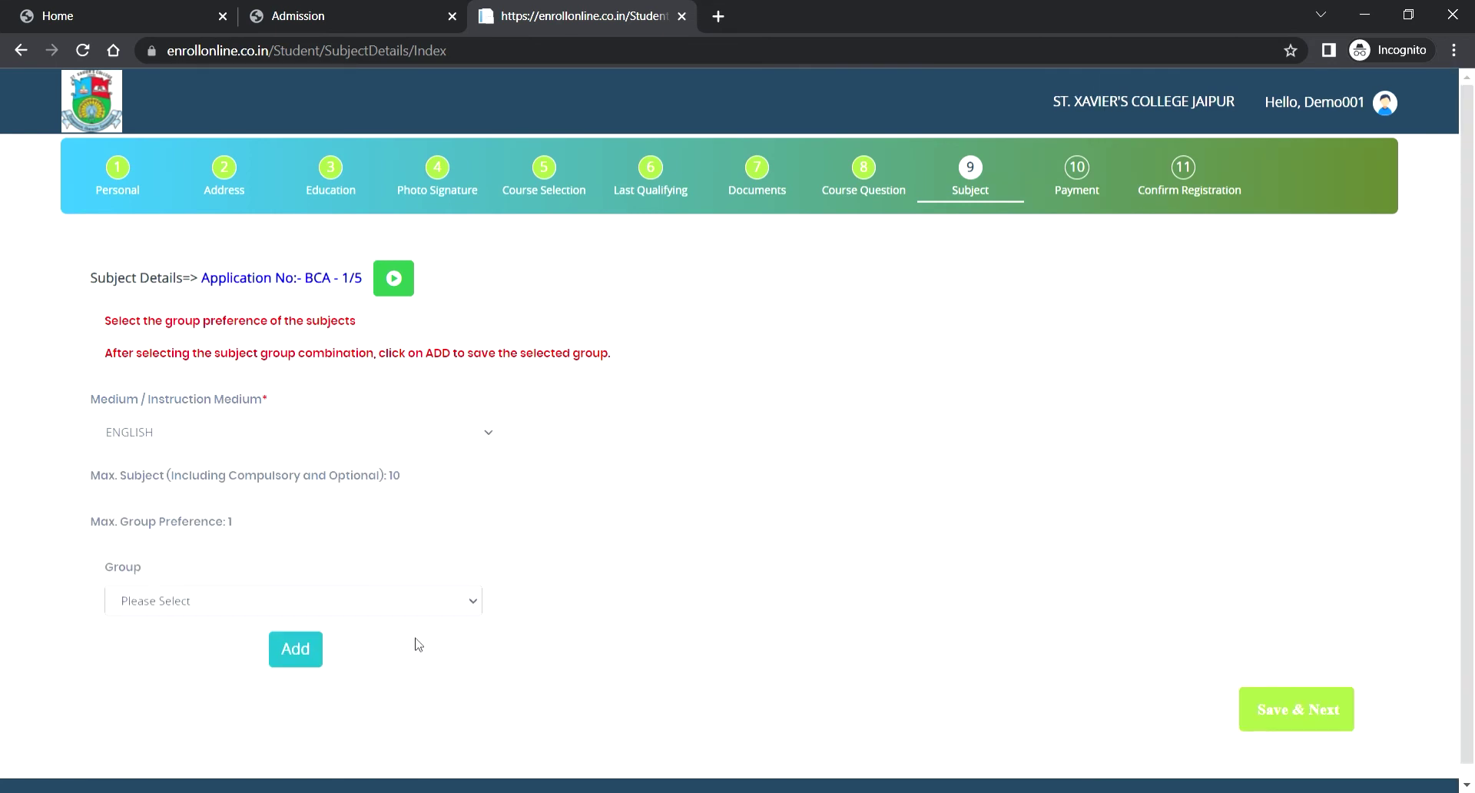
Add the BCA I group in English medium to the selected groups and save the subjects.
left_click(305, 647)
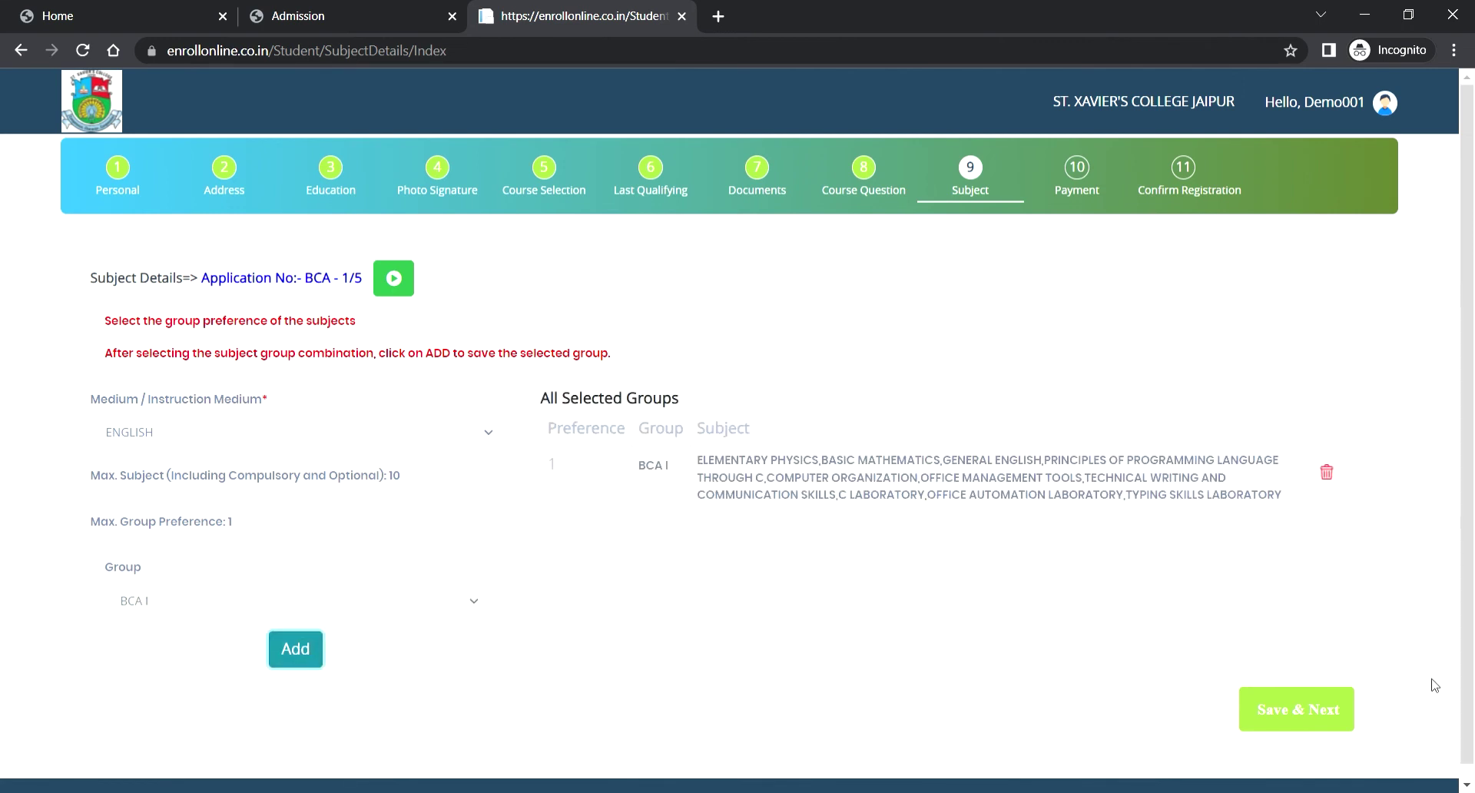
left_click(1331, 710)
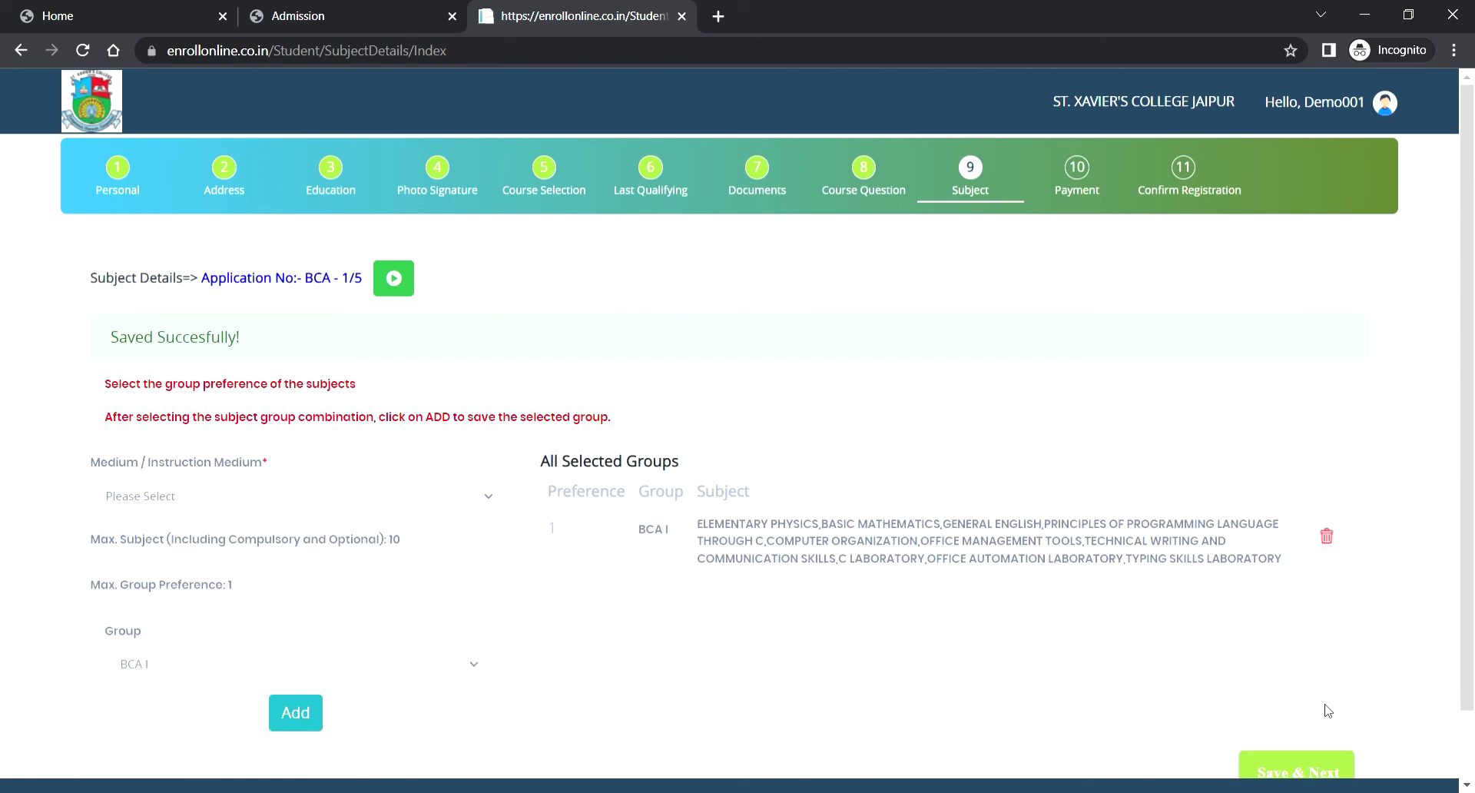